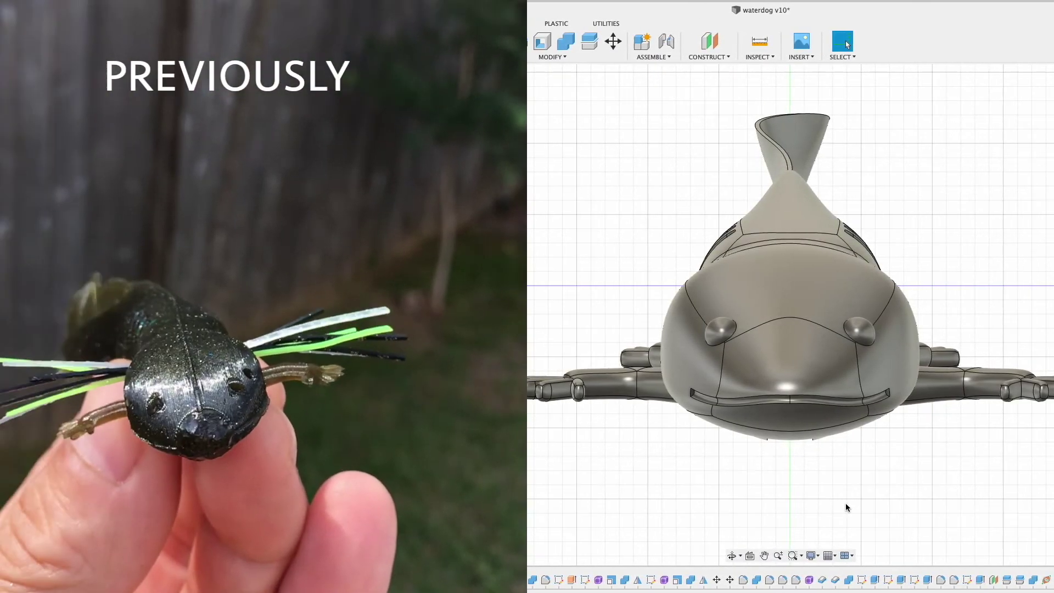
pyautogui.moveTo(845, 503)
pyautogui.keyDown('shift'); pyautogui.mouseDown(button='middle')
pyautogui.moveTo(855, 509)
pyautogui.moveTo(830, 512)
pyautogui.moveTo(854, 516)
pyautogui.moveTo(846, 484)
pyautogui.moveTo(850, 508)
pyautogui.moveTo(847, 498)
pyautogui.mouseUp(button='middle'); pyautogui.keyUp('shift')
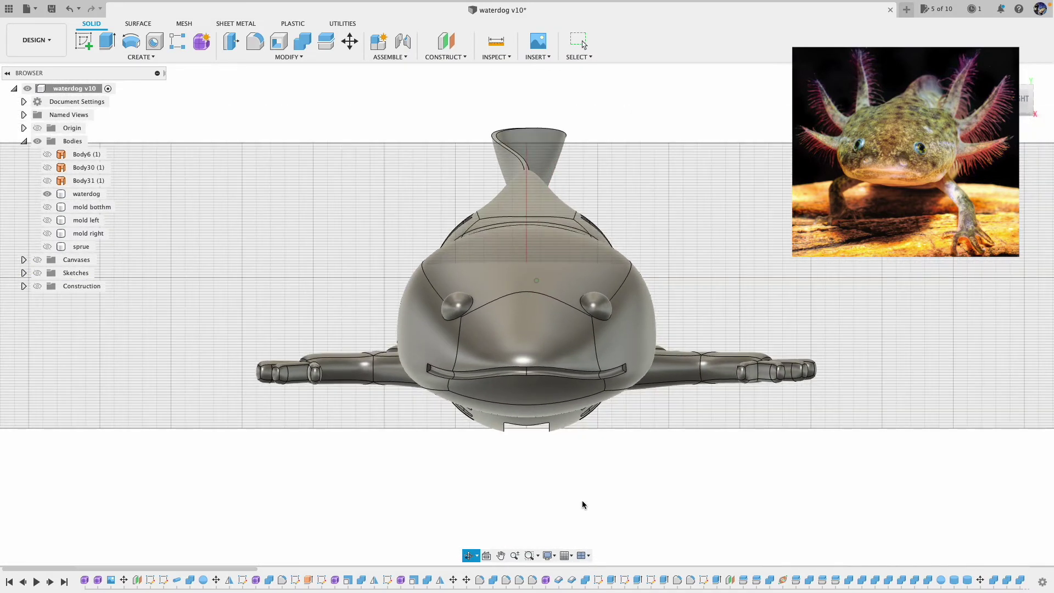
pyautogui.press('Escape')
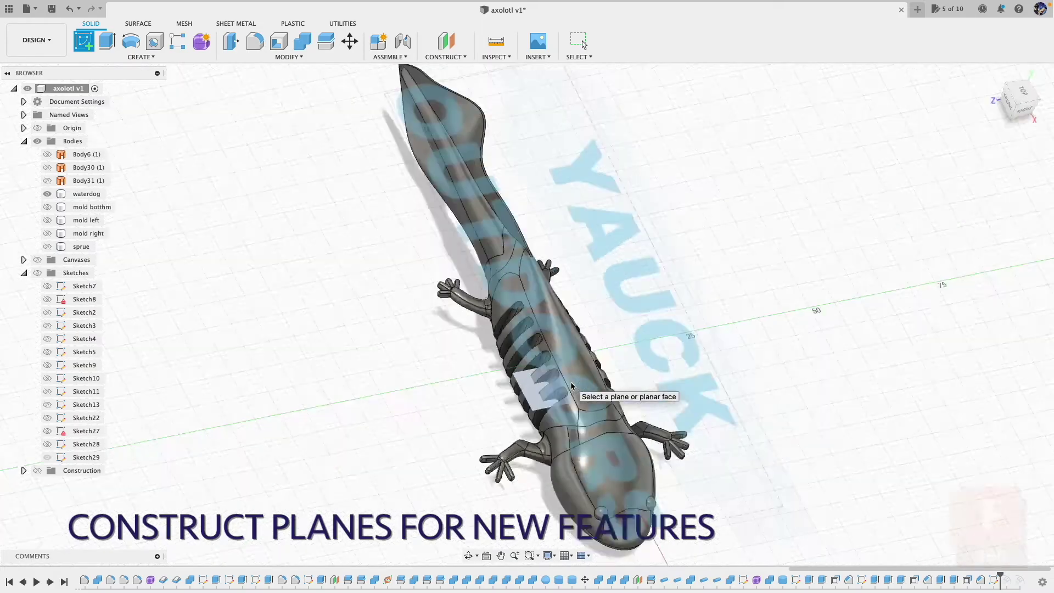
# Sketch a line on the horizontal plane from the middle of the head to beside the front leg, about 15 mm long at about 113°.
pyautogui.click(571, 386)
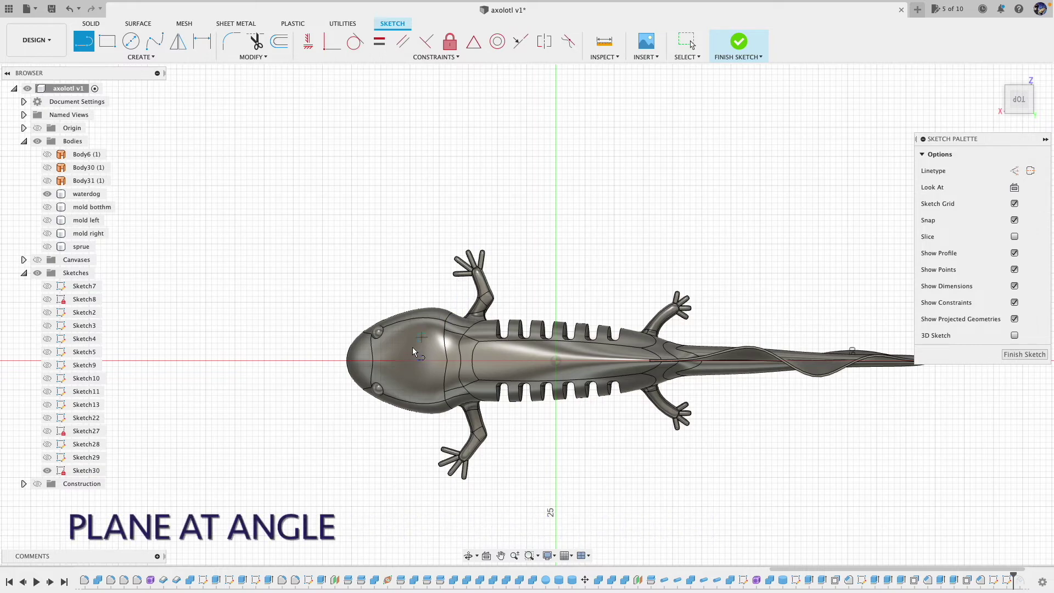
pyautogui.click(428, 361)
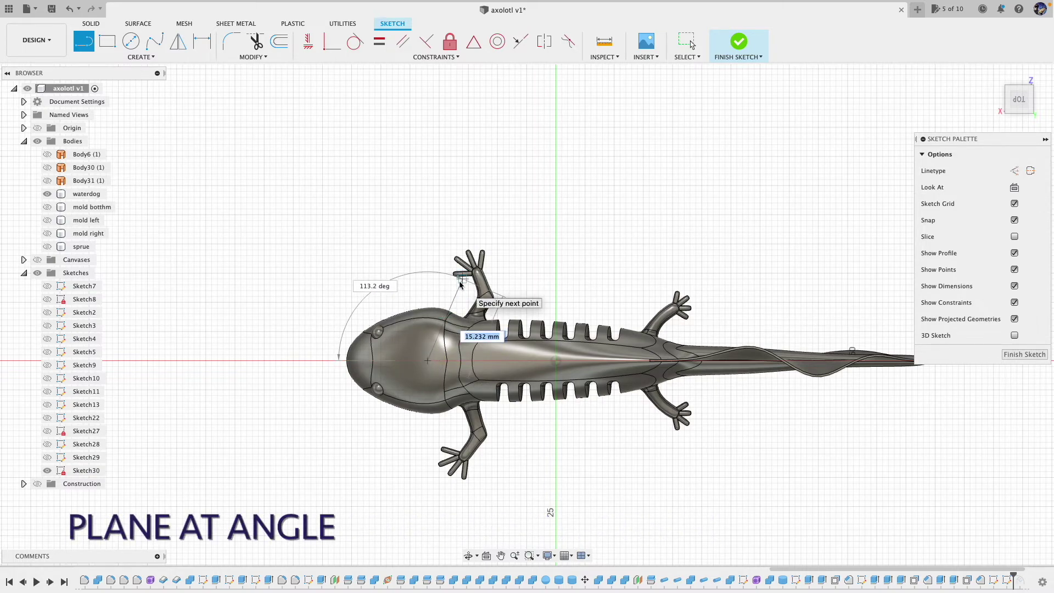
pyautogui.click(460, 281)
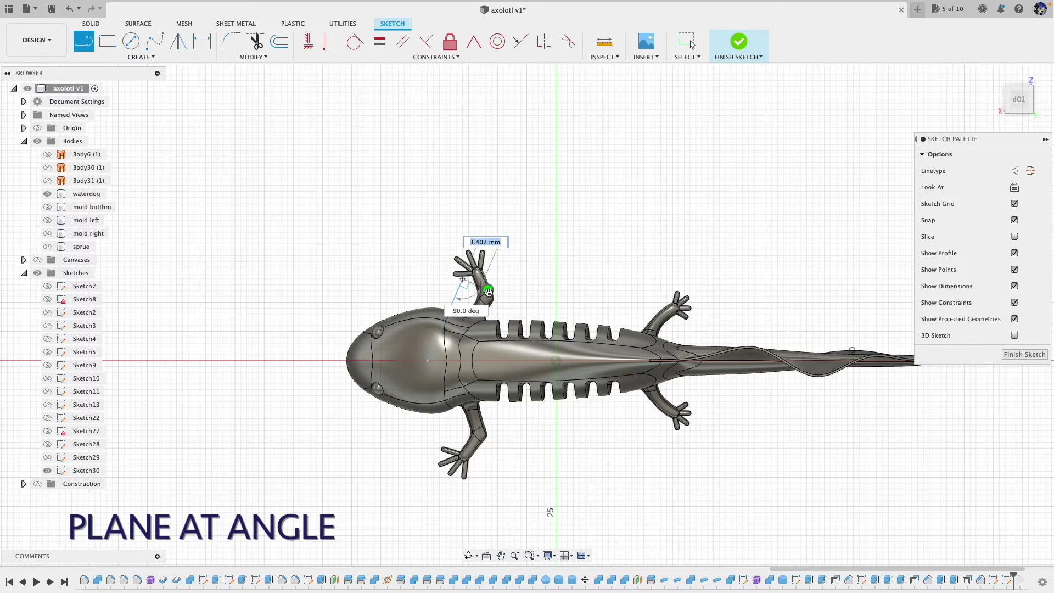
pyautogui.press('Escape')
pyautogui.click(730, 57)
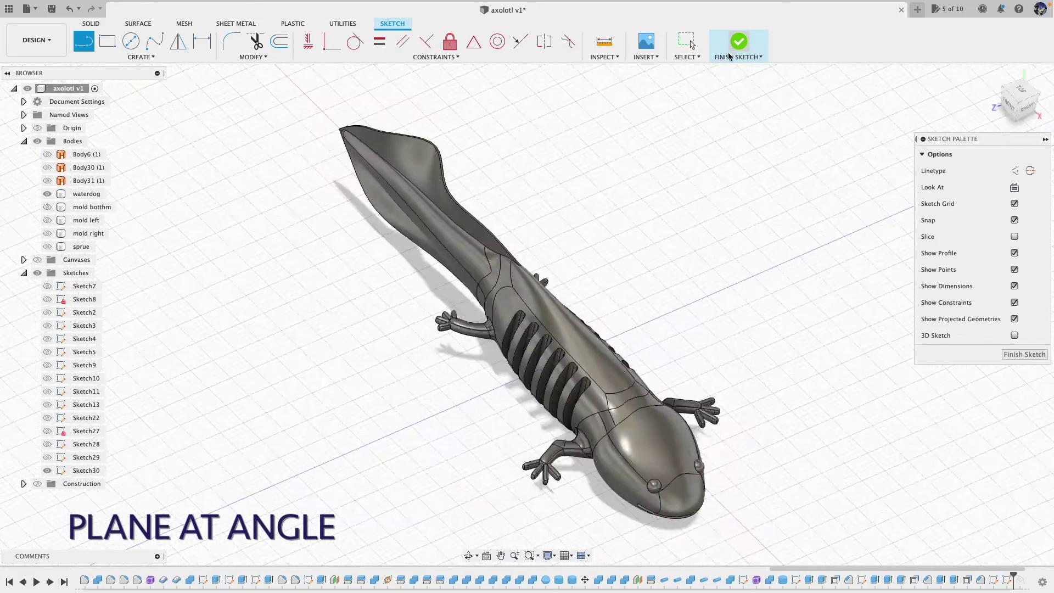
# Show the sketches and construct a plane at angle through the new sketch line behind the head.
pyautogui.click(37, 273)
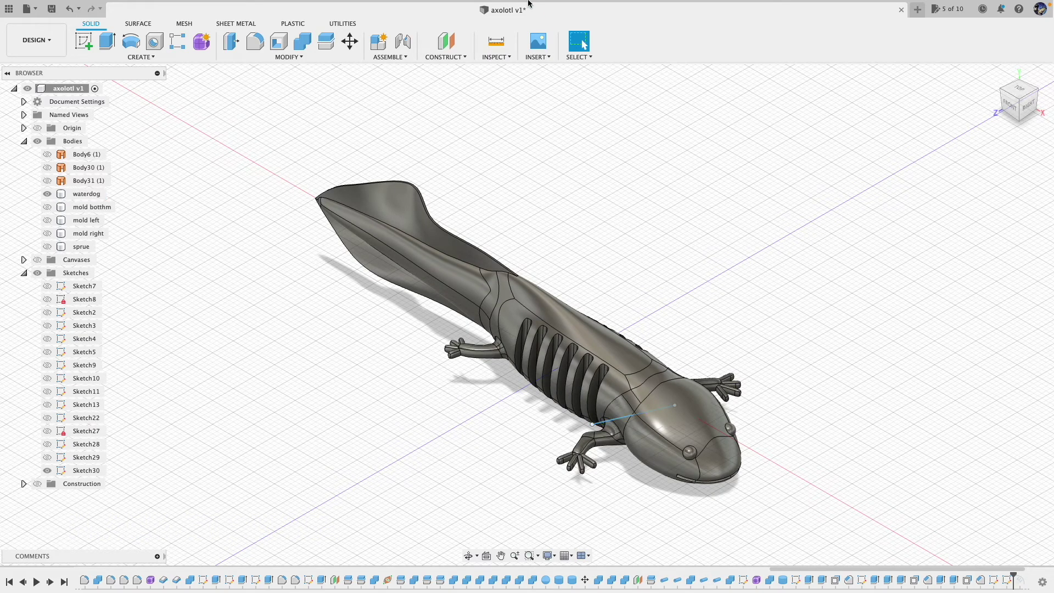
pyautogui.click(448, 58)
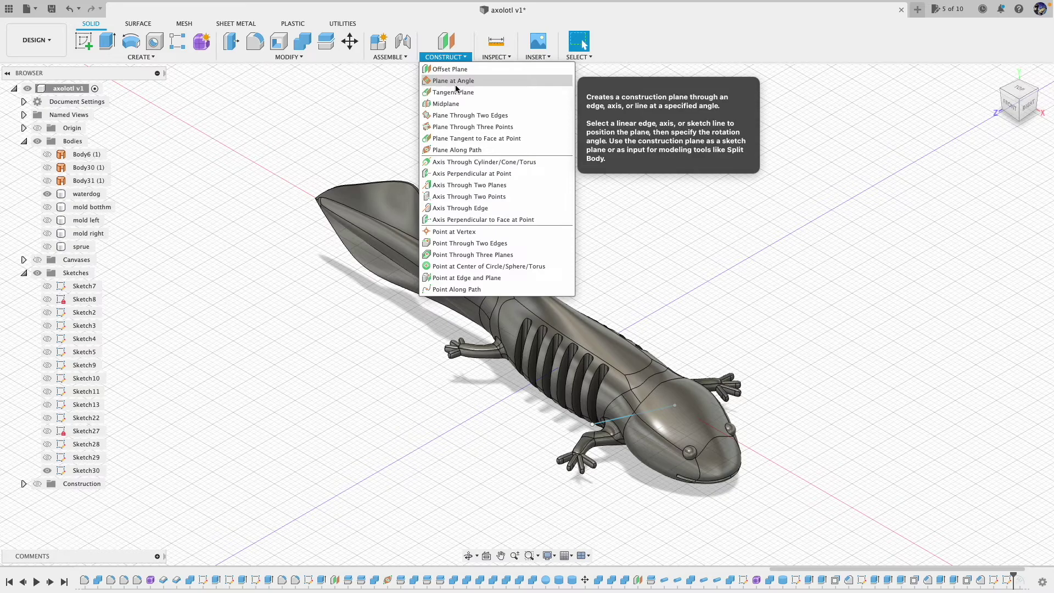
pyautogui.click(455, 81)
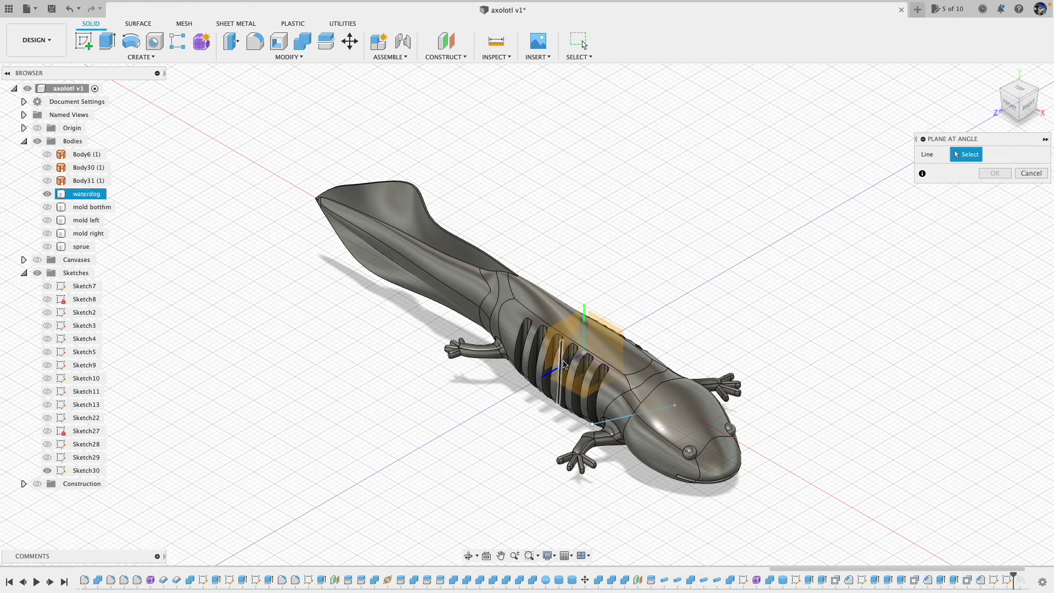
pyautogui.click(618, 423)
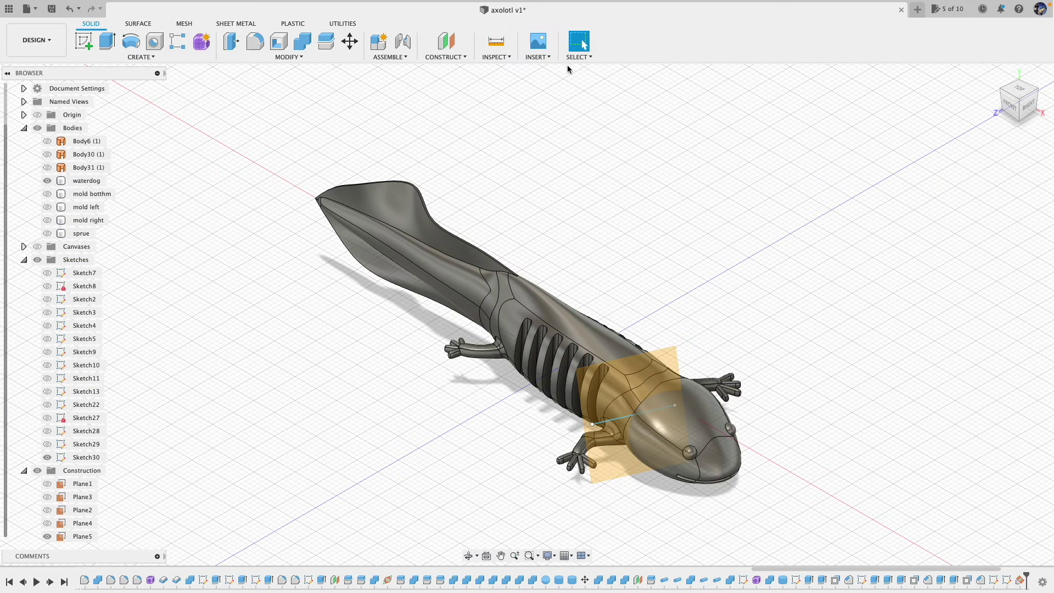
pyautogui.moveTo(577, 445)
pyautogui.keyDown('shift'); pyautogui.mouseDown(button='middle')
pyautogui.moveTo(494, 439)
pyautogui.moveTo(452, 423)
pyautogui.moveTo(447, 445)
pyautogui.moveTo(454, 473)
pyautogui.moveTo(616, 452)
pyautogui.moveTo(624, 417)
pyautogui.moveTo(548, 437)
pyautogui.moveTo(471, 419)
pyautogui.moveTo(494, 434)
pyautogui.moveTo(608, 440)
pyautogui.moveTo(589, 451)
pyautogui.mouseUp(button='middle'); pyautogui.keyUp('shift')
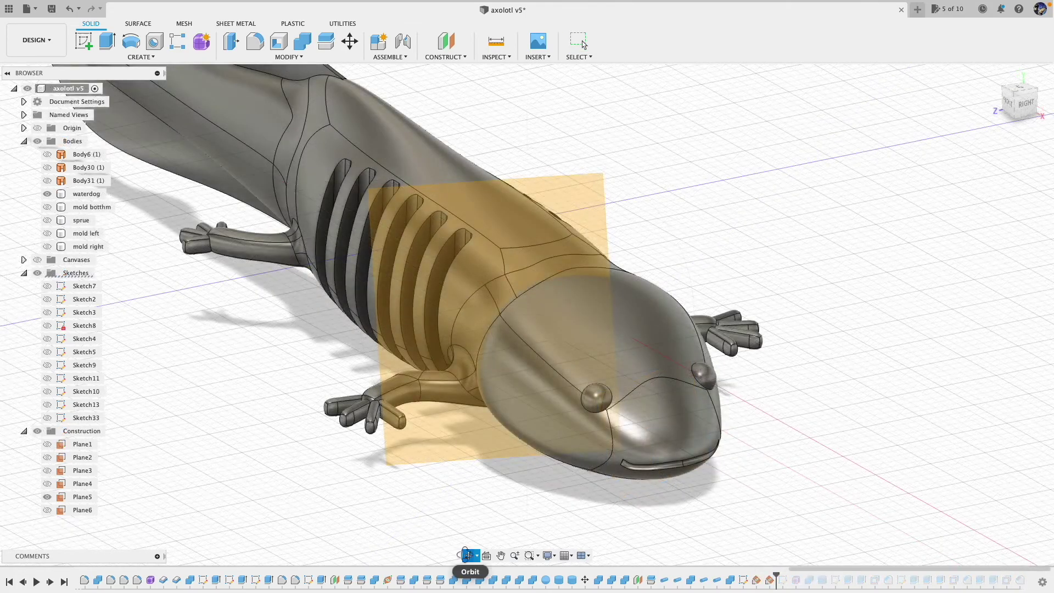
pyautogui.keyDown('shift'); pyautogui.moveTo(683, 519); pyautogui.dragTo(654, 499, button='middle'); pyautogui.keyUp('shift')
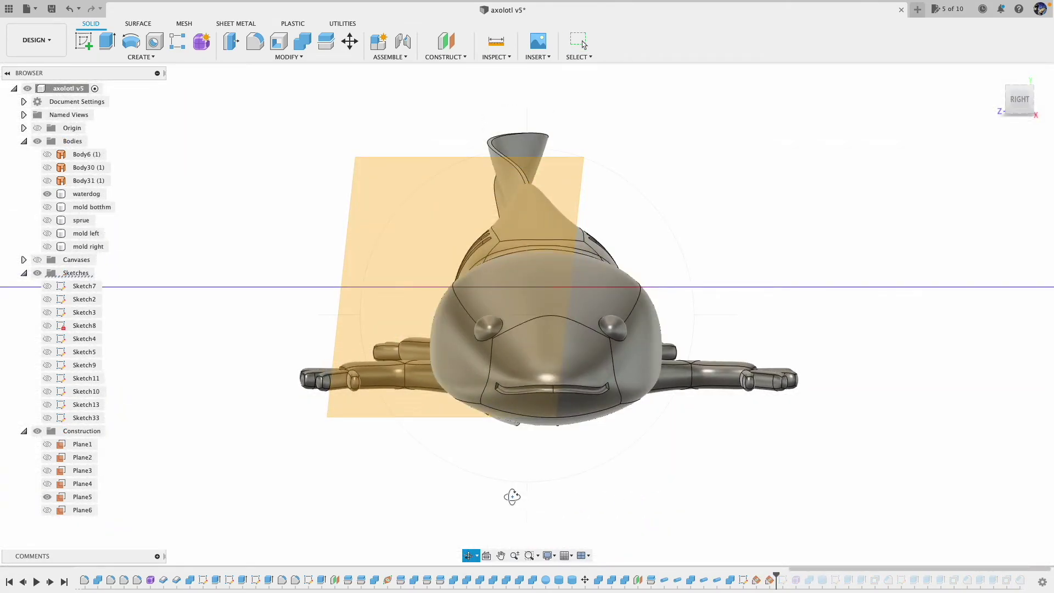
# Start a sketch on the angled construction plane and draw the uppermost gill as a fit-point spline rising from the head.
pyautogui.click(84, 41)
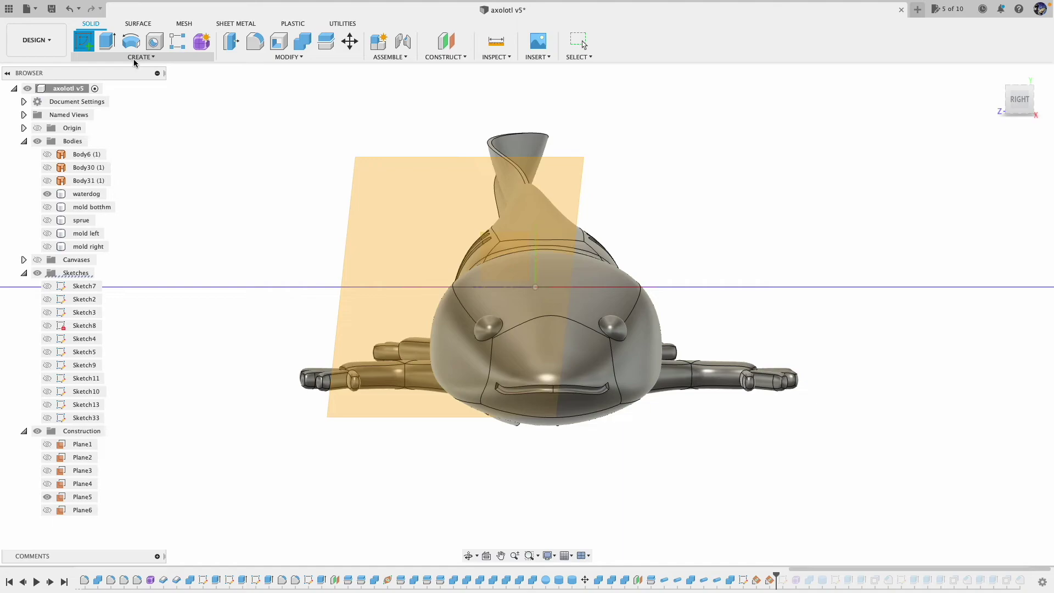
pyautogui.click(412, 245)
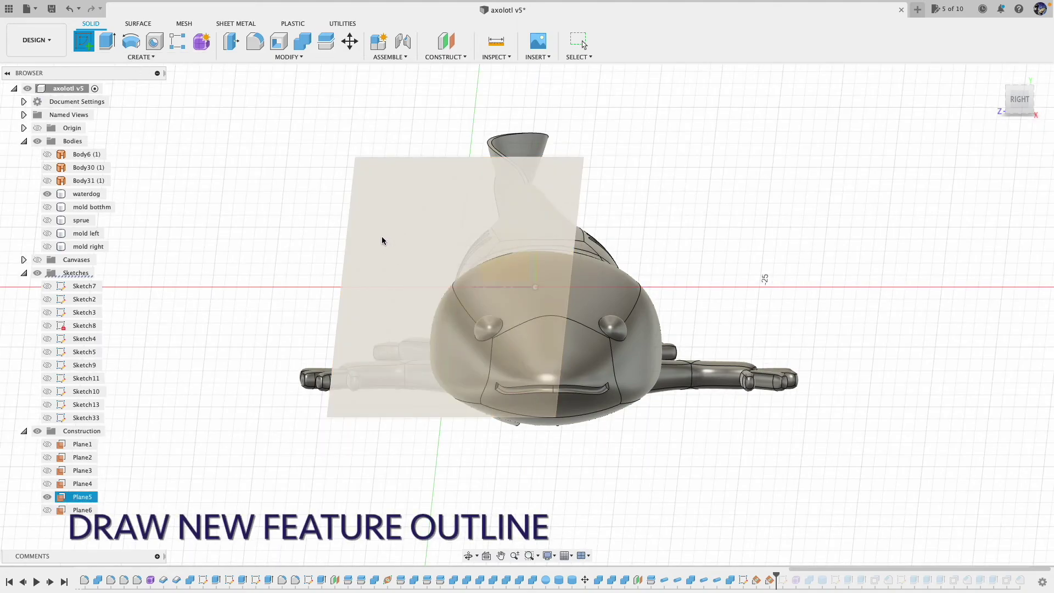
pyautogui.press('l')
pyautogui.press('Escape')
pyautogui.click(501, 556)
pyautogui.moveTo(498, 465); pyautogui.dragTo(609, 507)
pyautogui.press('Escape')
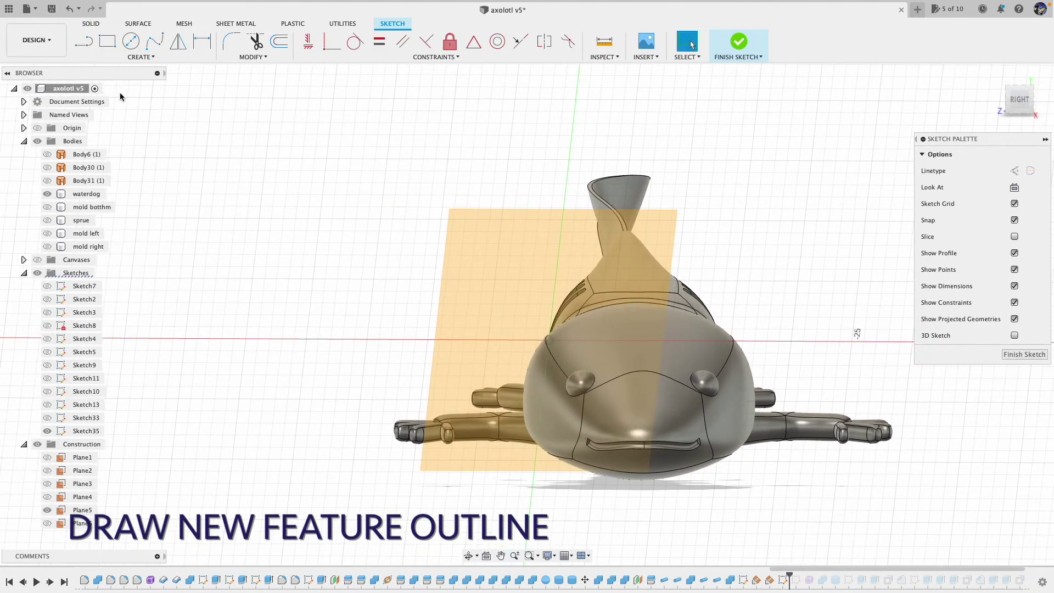
pyautogui.click(155, 41)
pyautogui.click(564, 346)
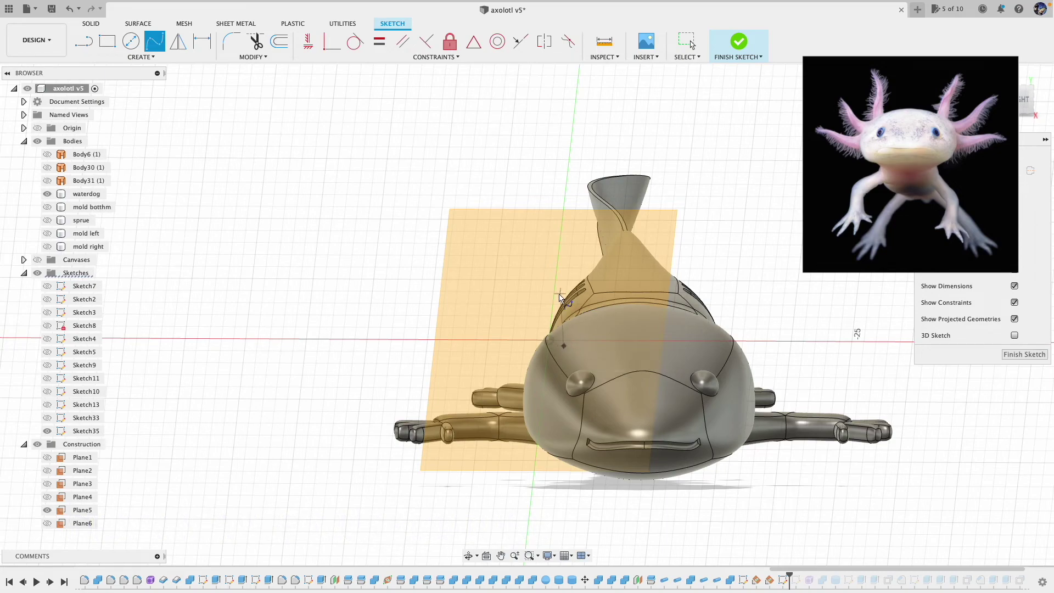
pyautogui.click(553, 304)
pyautogui.click(469, 555)
pyautogui.moveTo(558, 487); pyautogui.dragTo(606, 484)
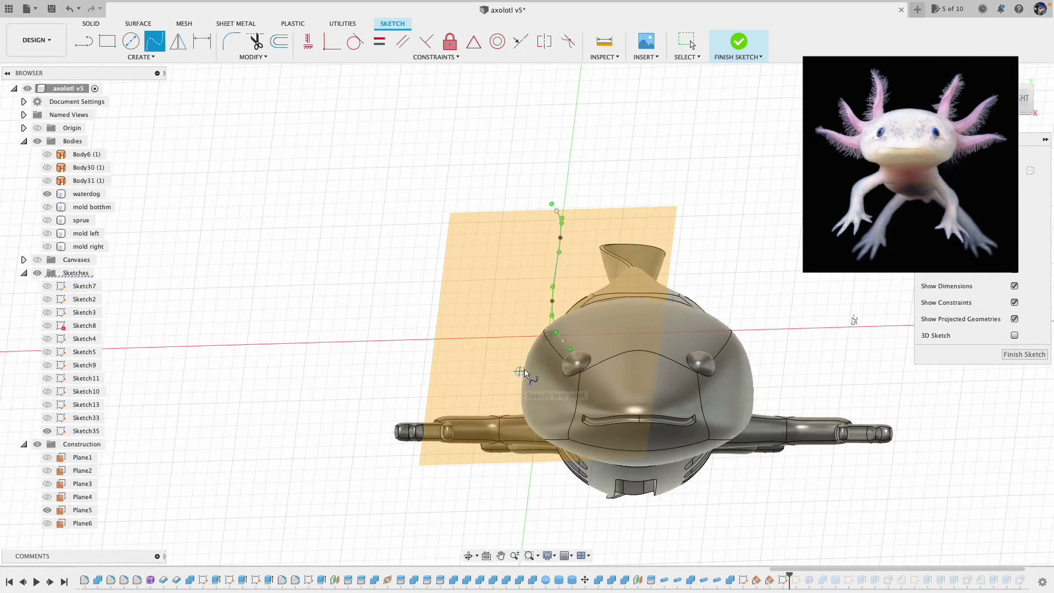
# Draw the middle and lower gill splines fanning outward from the side of the head, and finish the sketch.
pyautogui.click(515, 358)
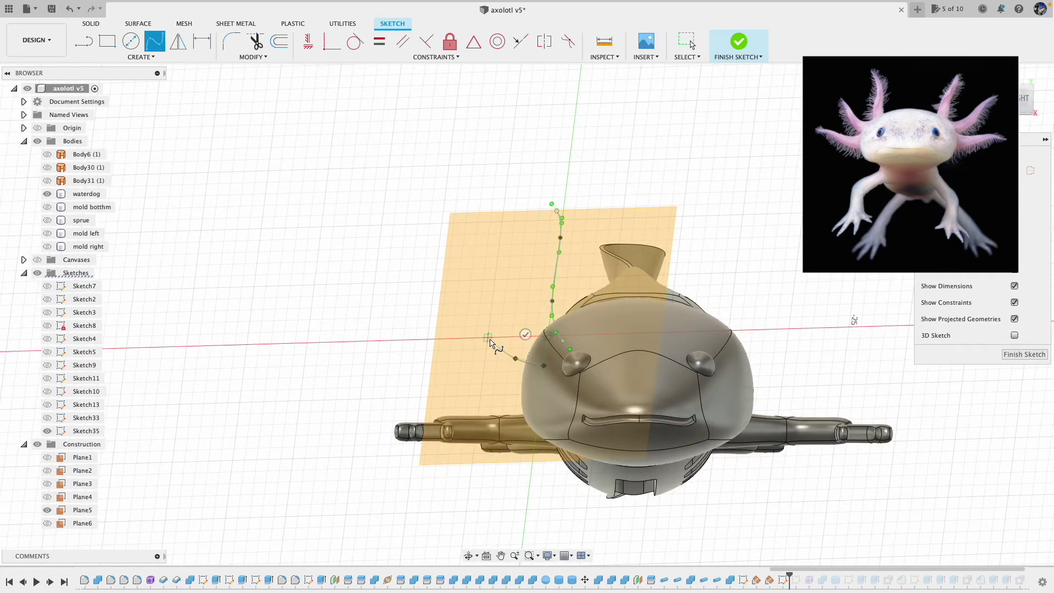
pyautogui.doubleClick(471, 294)
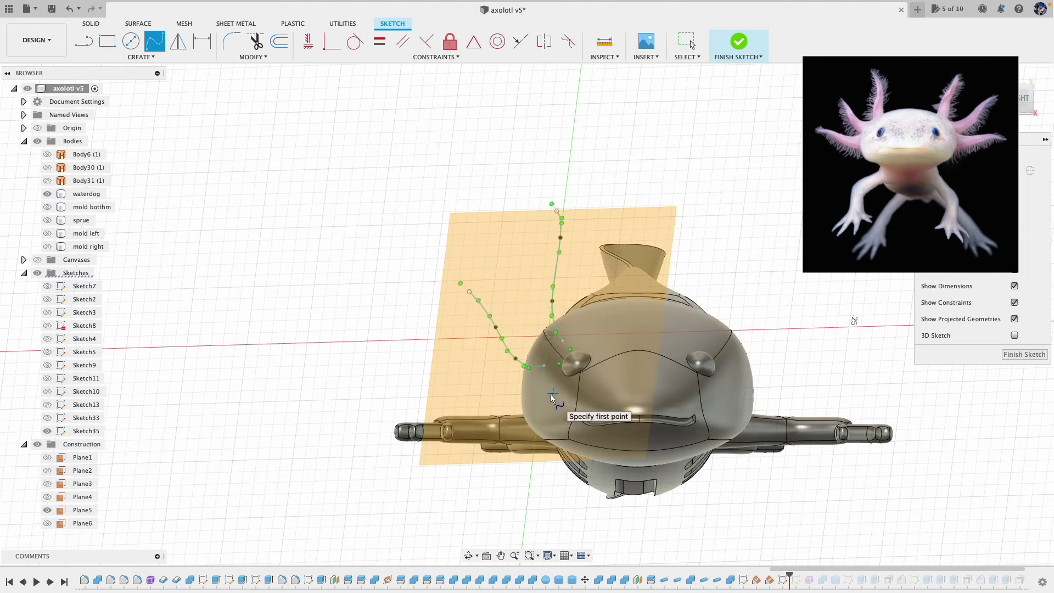
pyautogui.click(470, 383)
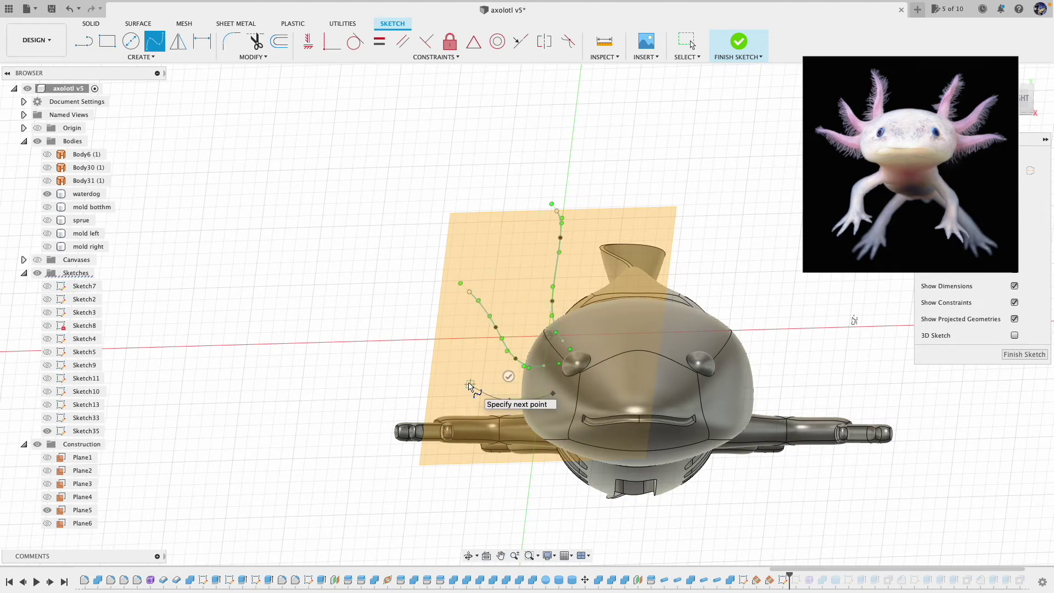
pyautogui.doubleClick(436, 374)
pyautogui.click(739, 47)
pyautogui.moveTo(448, 379)
pyautogui.keyDown('shift'); pyautogui.mouseDown(button='middle')
pyautogui.moveTo(626, 379)
pyautogui.moveTo(473, 394)
pyautogui.mouseUp(button='middle'); pyautogui.keyUp('shift')
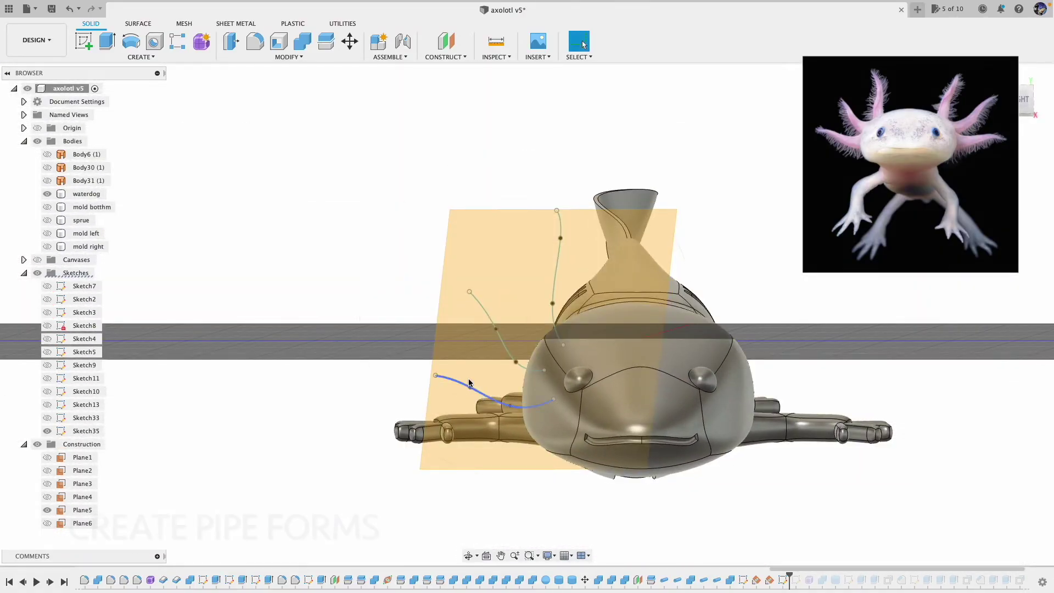
# Create a form and start a Pipe along all three gill splines.
pyautogui.click(202, 41)
pyautogui.click(148, 57)
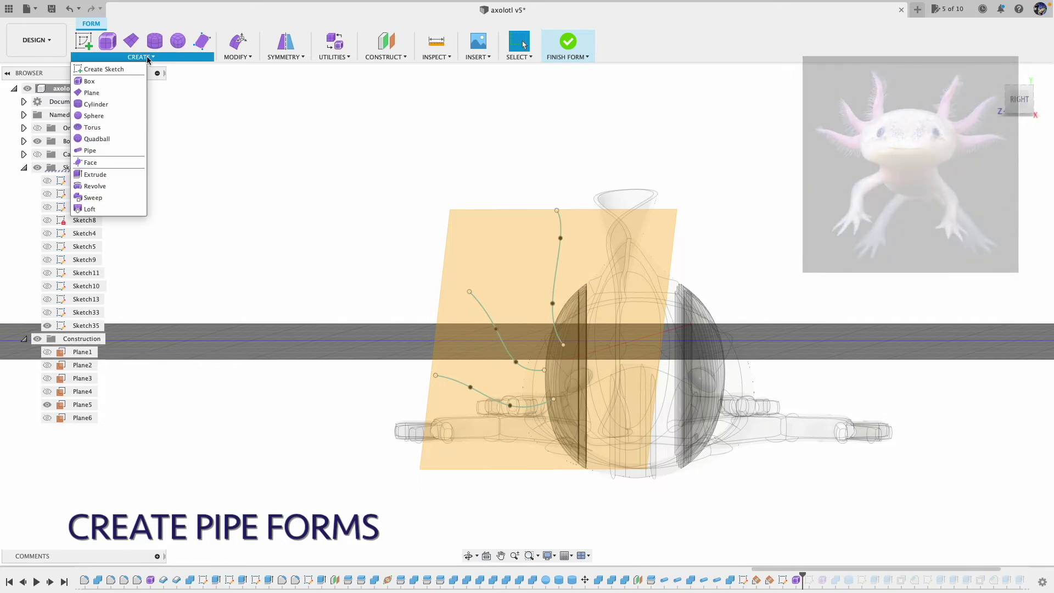
pyautogui.click(96, 149)
pyautogui.click(556, 275)
pyautogui.click(484, 321)
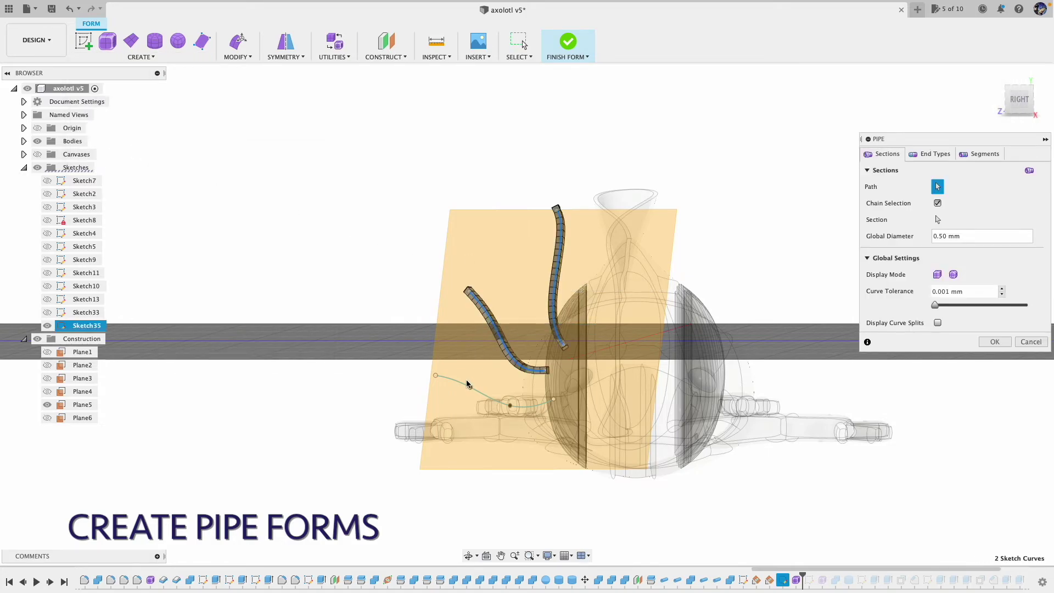
pyautogui.click(483, 395)
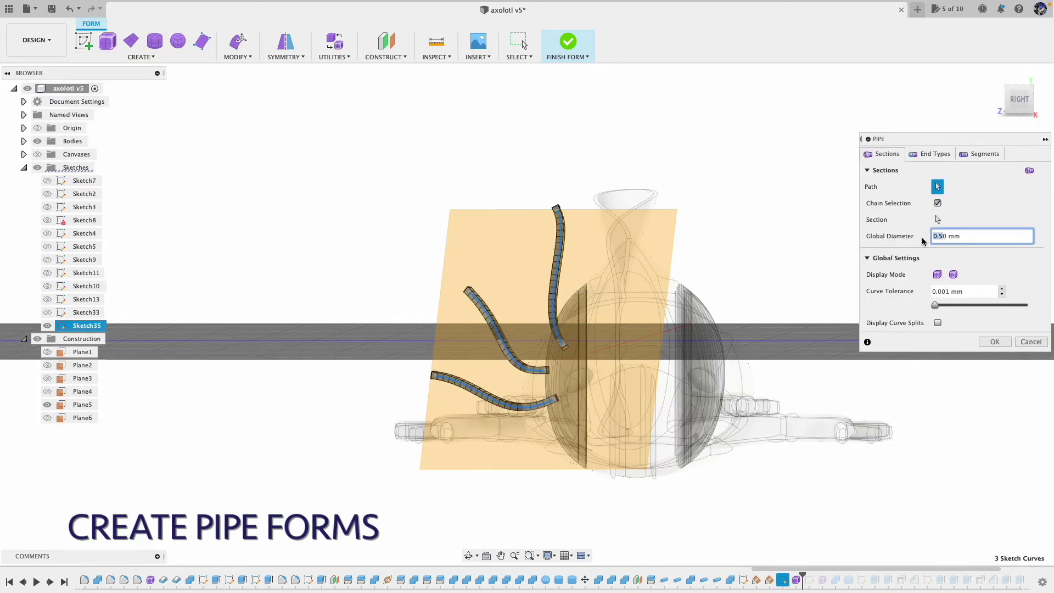
# Set the pipes' global diameter to 2.0 mm and switch them to smooth display mode.
pyautogui.write('3')
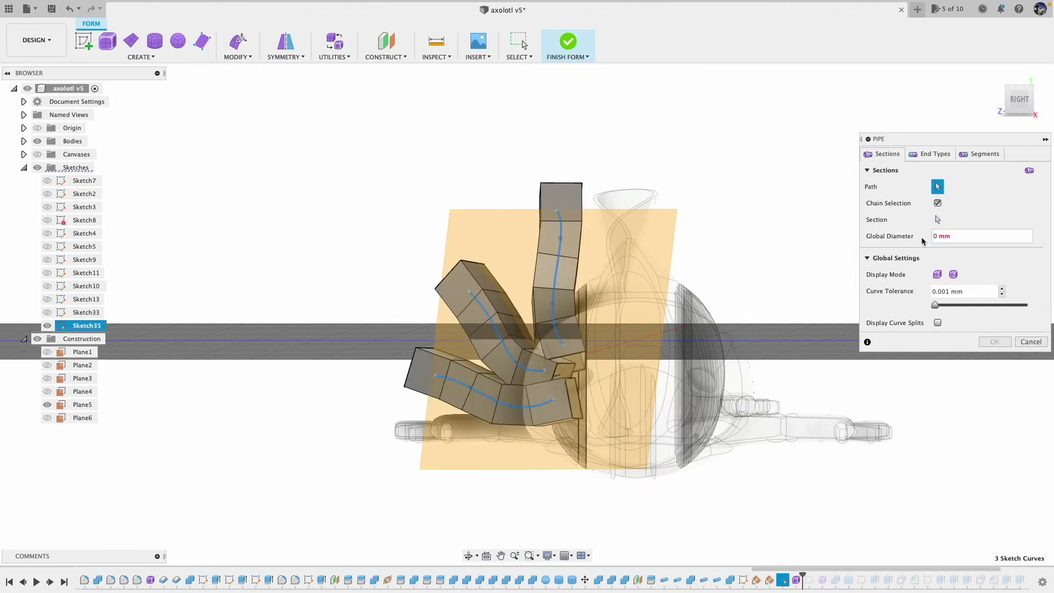
pyautogui.write('2.')
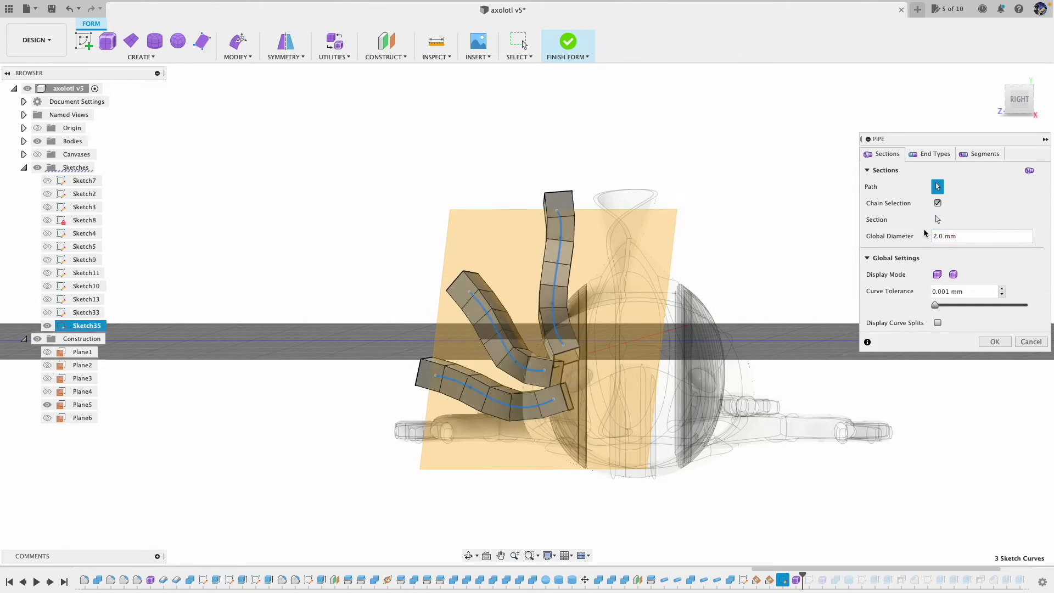
pyautogui.click(953, 274)
# Set the pipes' end type to Square and their segment density to the fewest.
pyautogui.click(932, 154)
pyautogui.click(983, 203)
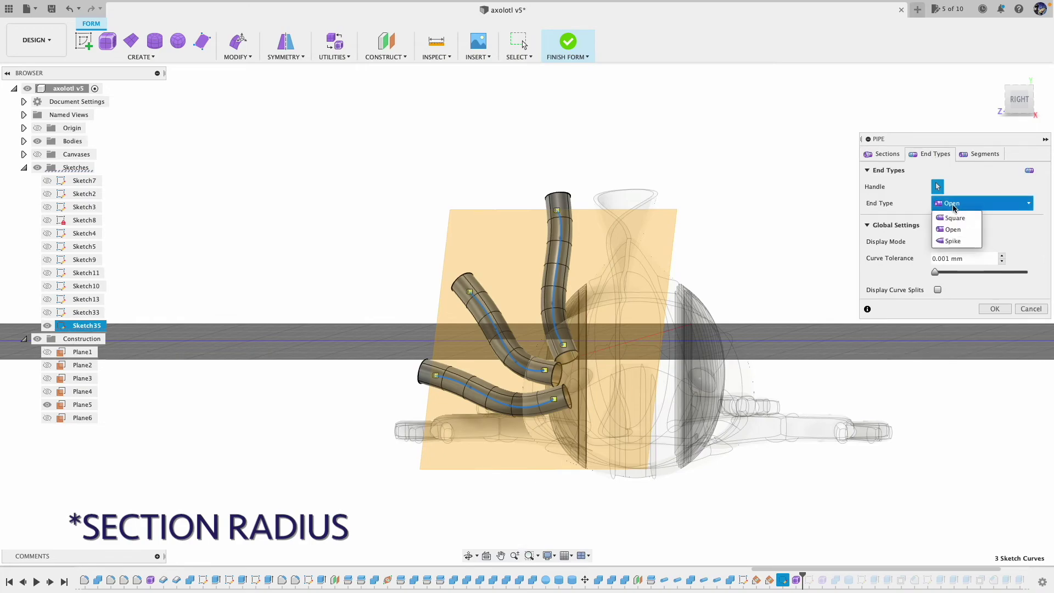
pyautogui.click(951, 221)
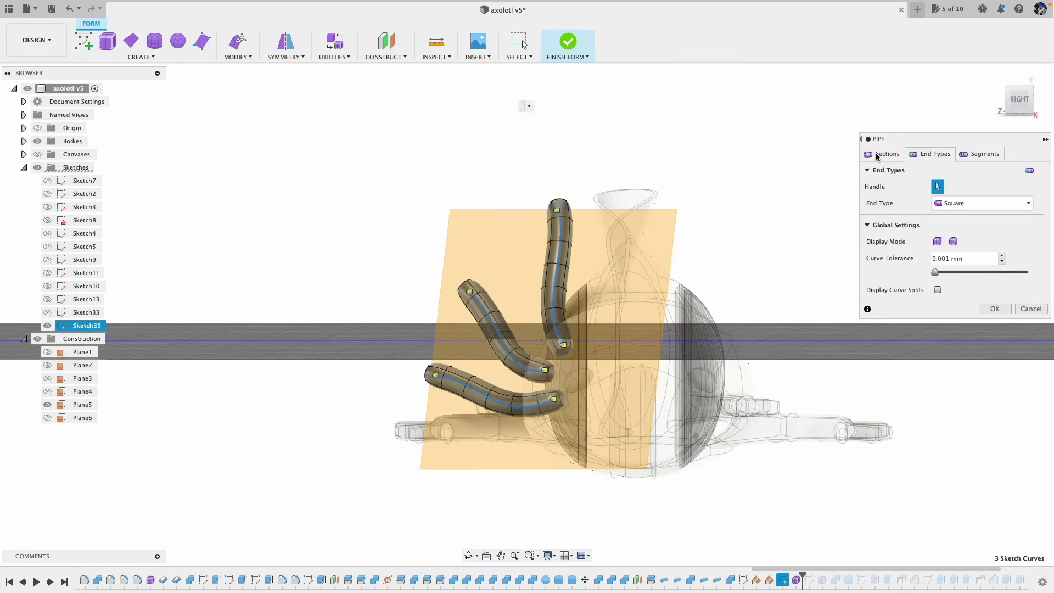
pyautogui.click(985, 159)
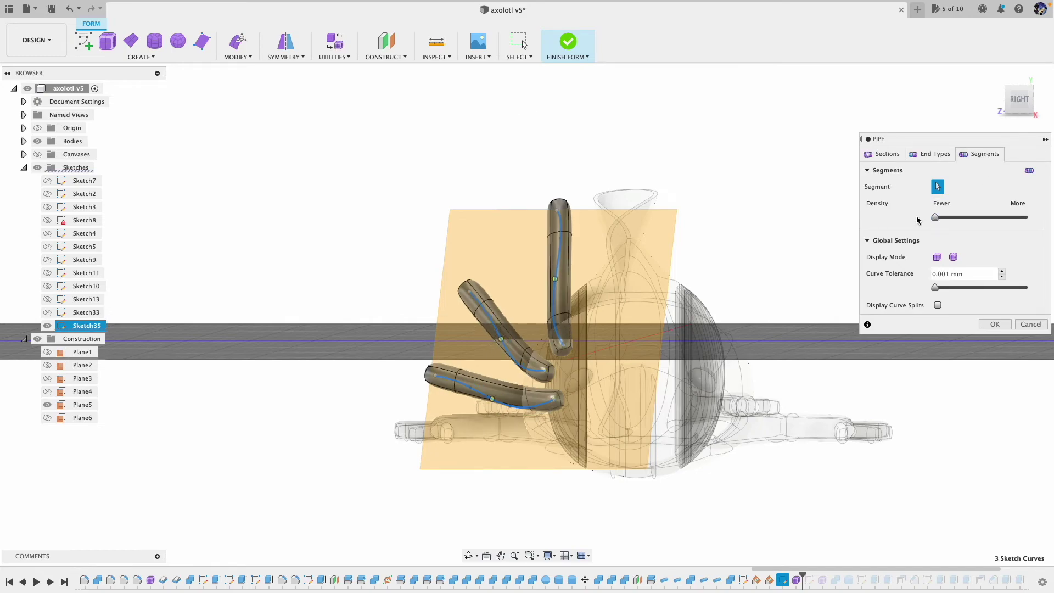
# Taper the uppermost pipe by setting the diameter of the section near its outer tip to 1 mm.
pyautogui.click(887, 154)
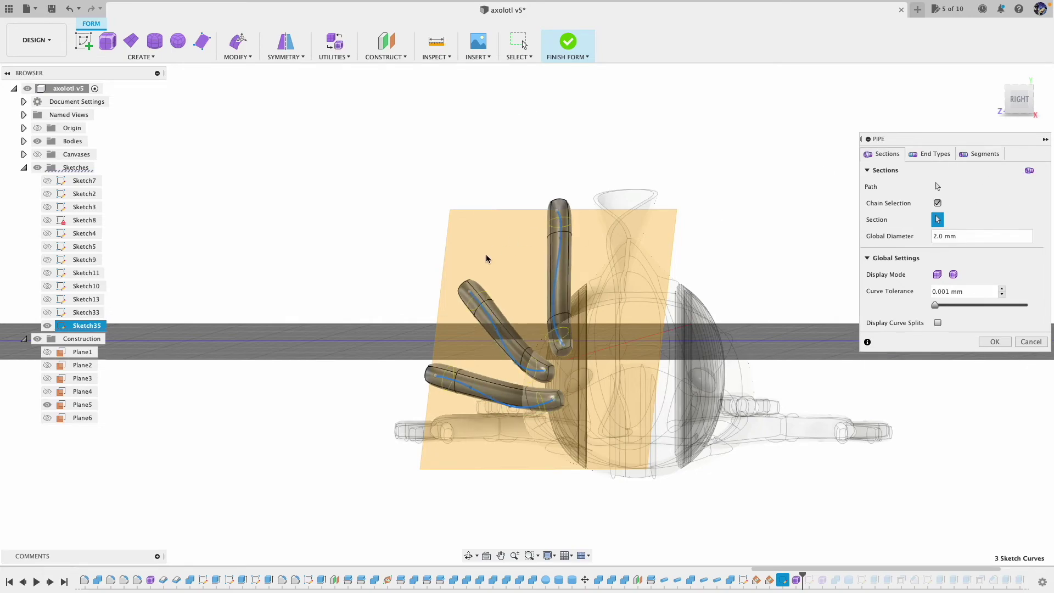
pyautogui.scroll(3, 496, 254)
pyautogui.click(606, 215)
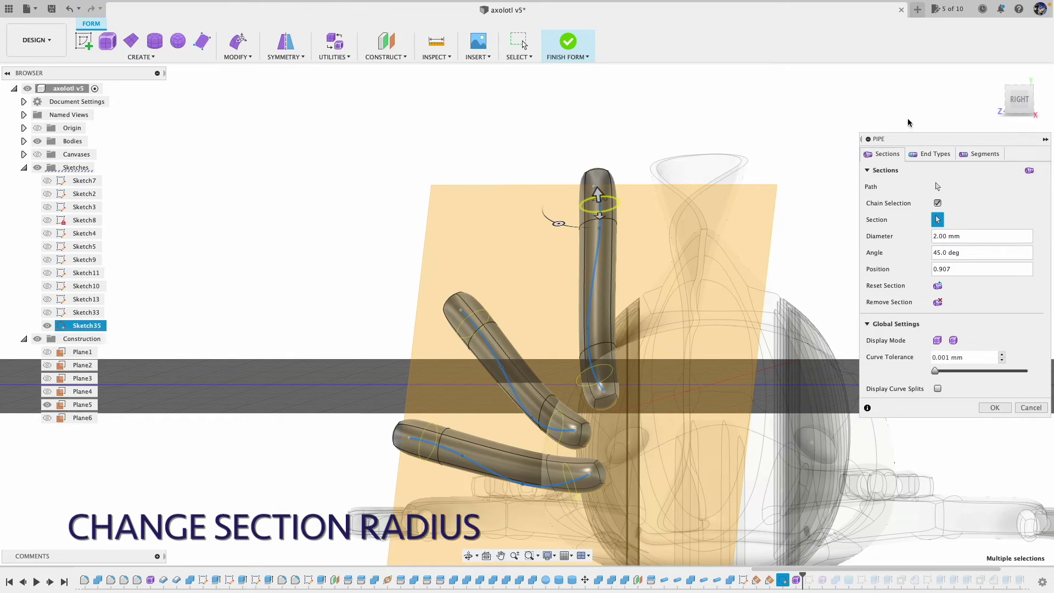
pyautogui.keyDown('shift'); pyautogui.moveTo(531, 502); pyautogui.dragTo(705, 216, button='middle'); pyautogui.keyUp('shift')
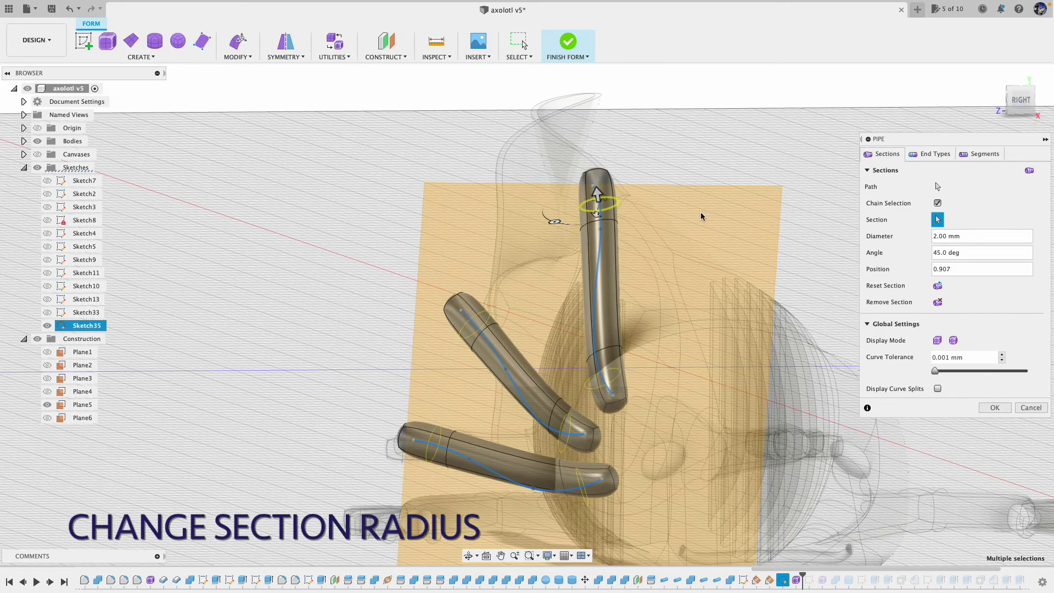
pyautogui.scroll(2, 594, 215)
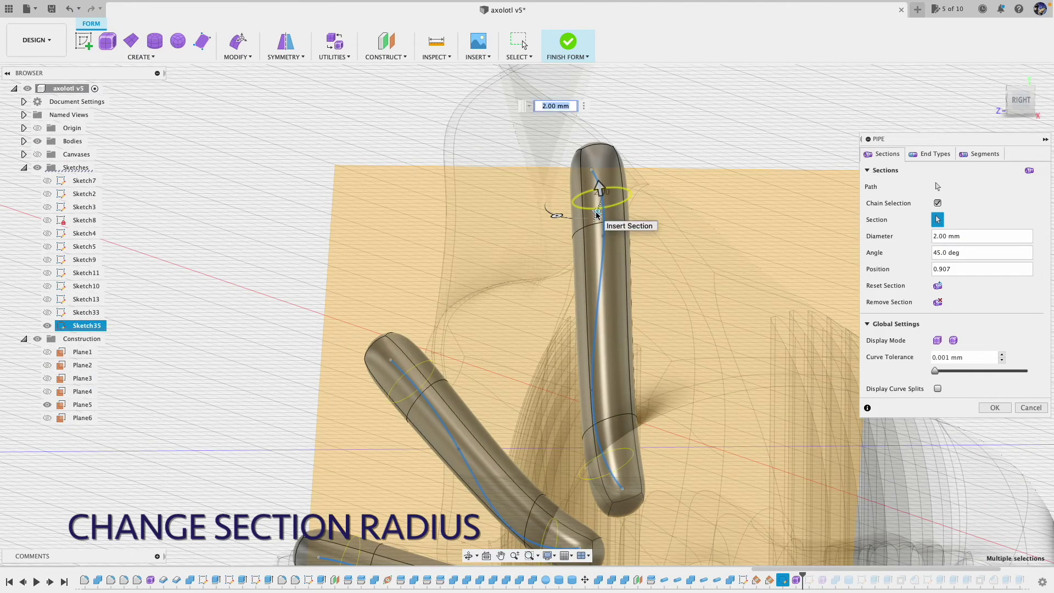
pyautogui.write('1')
pyautogui.press('Return')
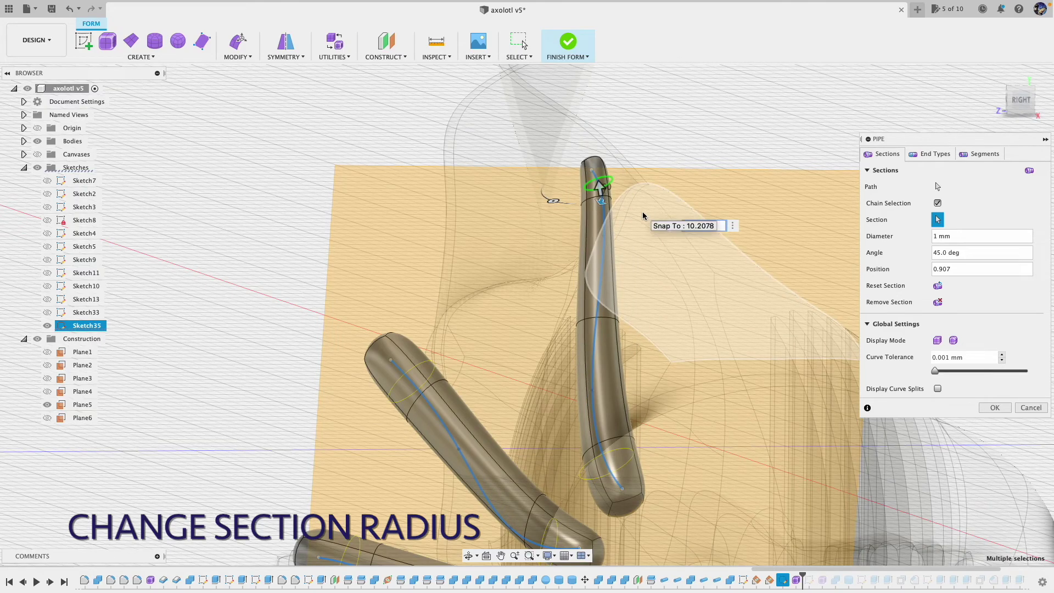
# Set the global diameter of the gill pipes to 2.50 mm.
pyautogui.click(928, 155)
pyautogui.click(881, 154)
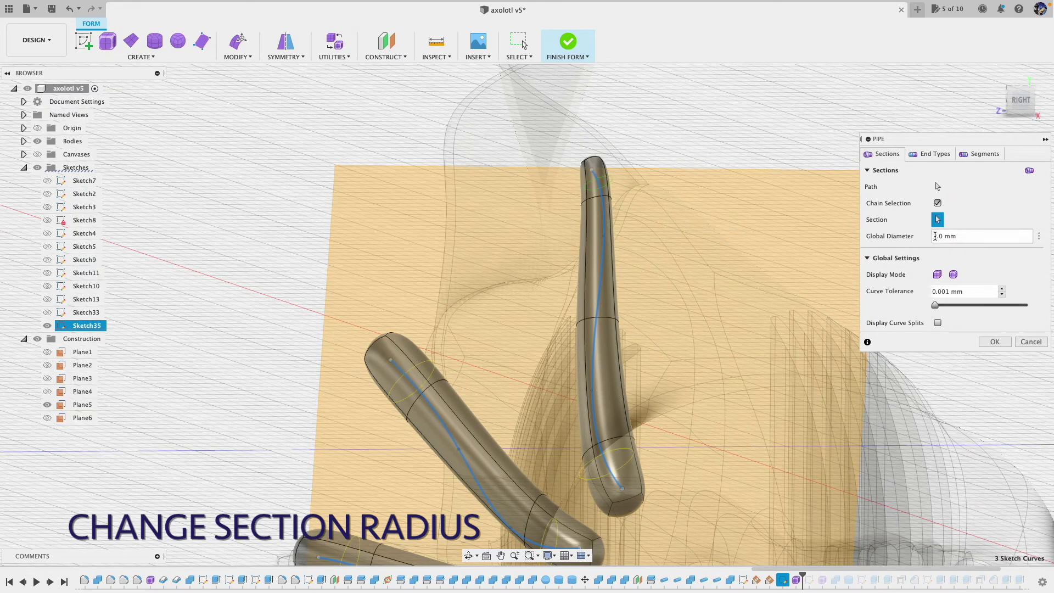
pyautogui.write('5')
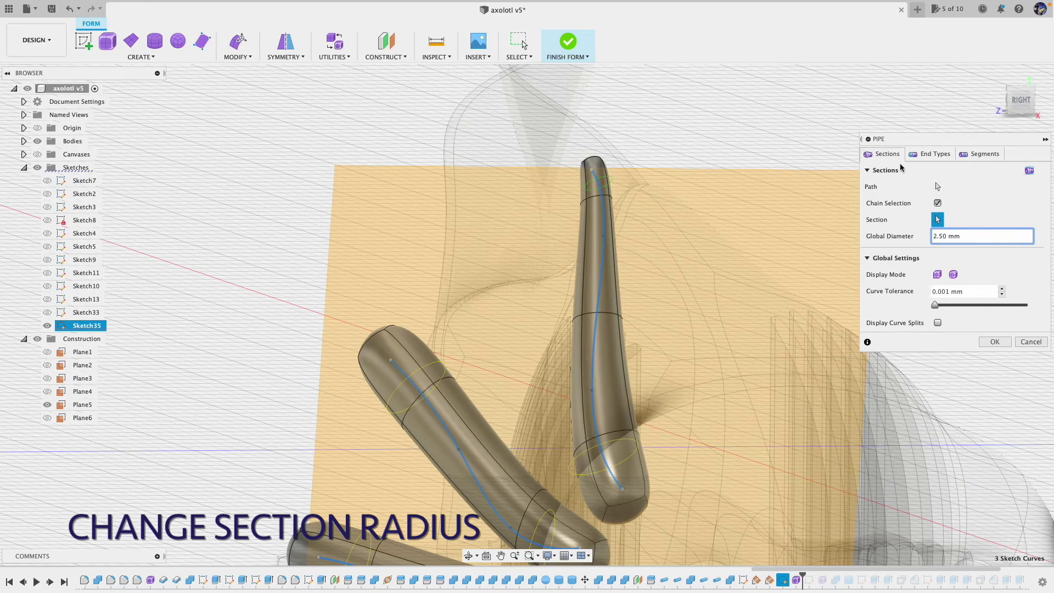
# Taper the middle and lowest gill pipes by setting the diameter of their outer tip sections to 1 mm.
pyautogui.click(436, 365)
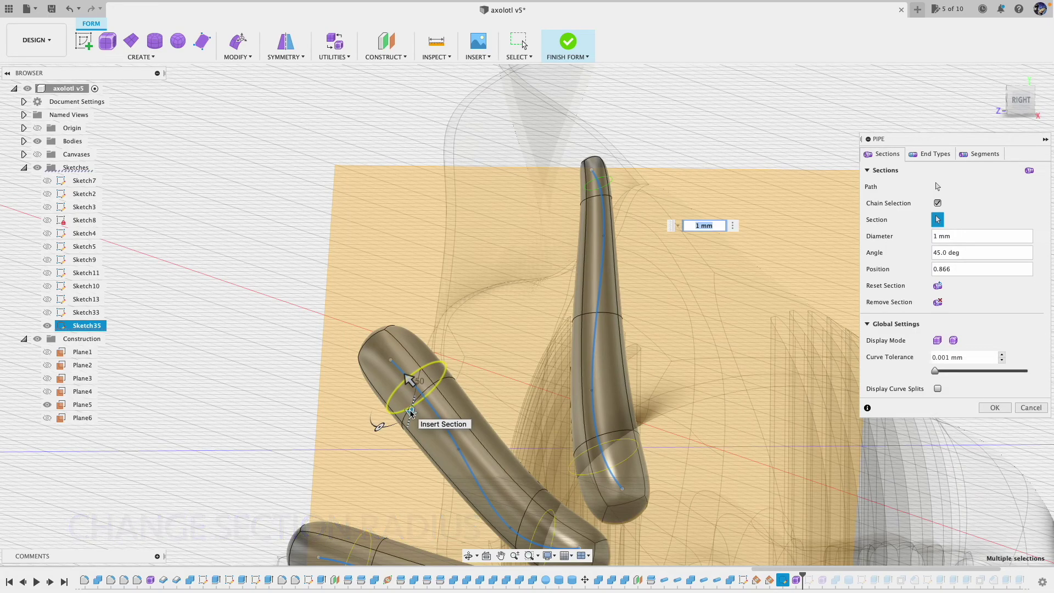
pyautogui.scroll(-5, 255, 412)
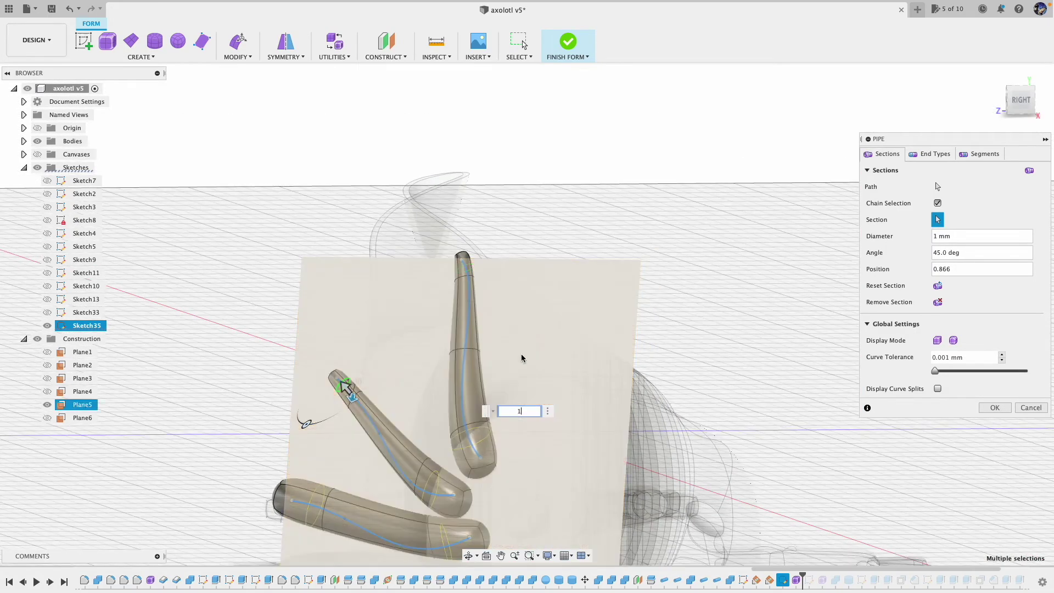
pyautogui.scroll(-3, 523, 357)
pyautogui.scroll(3, 349, 472)
pyautogui.scroll(5, 350, 472)
pyautogui.click(429, 441)
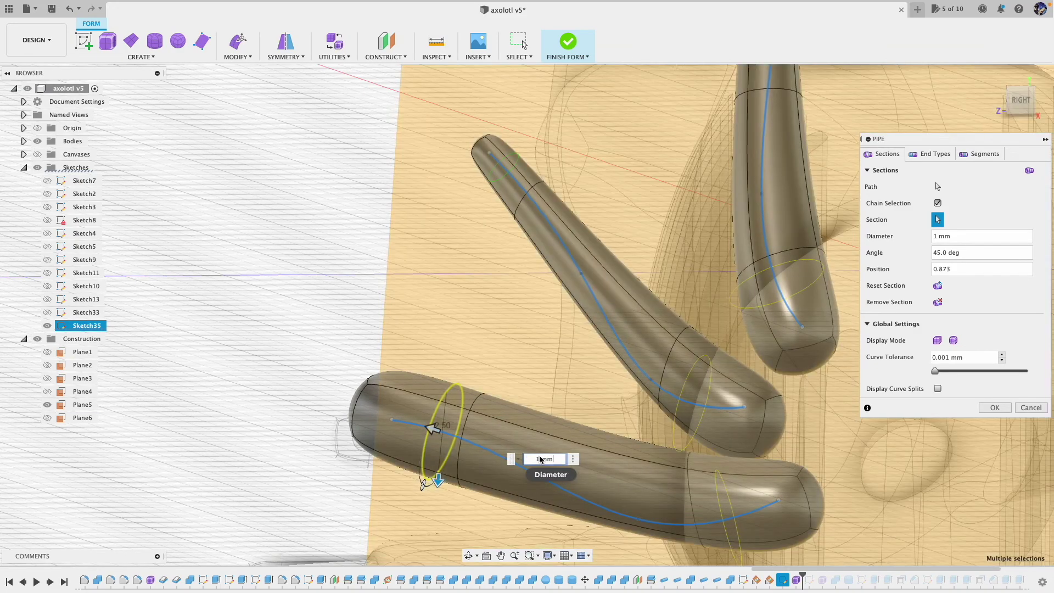
pyautogui.press('Return')
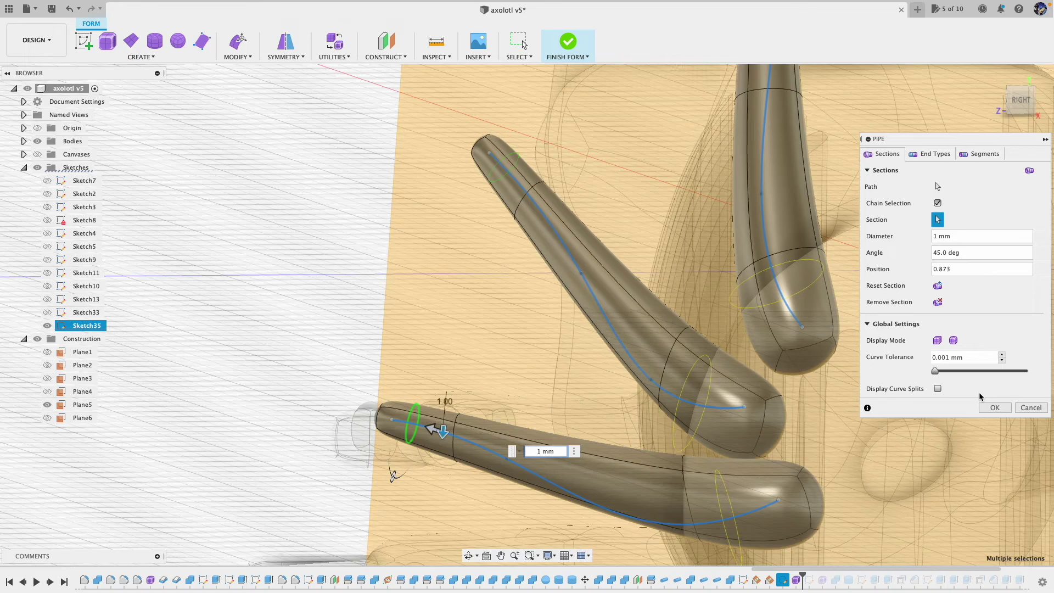
# Set the diameter of the outer tip sections on the lowest and middle gill pipes to 0.5 mm.
pyautogui.write('.5')
pyautogui.press('Return')
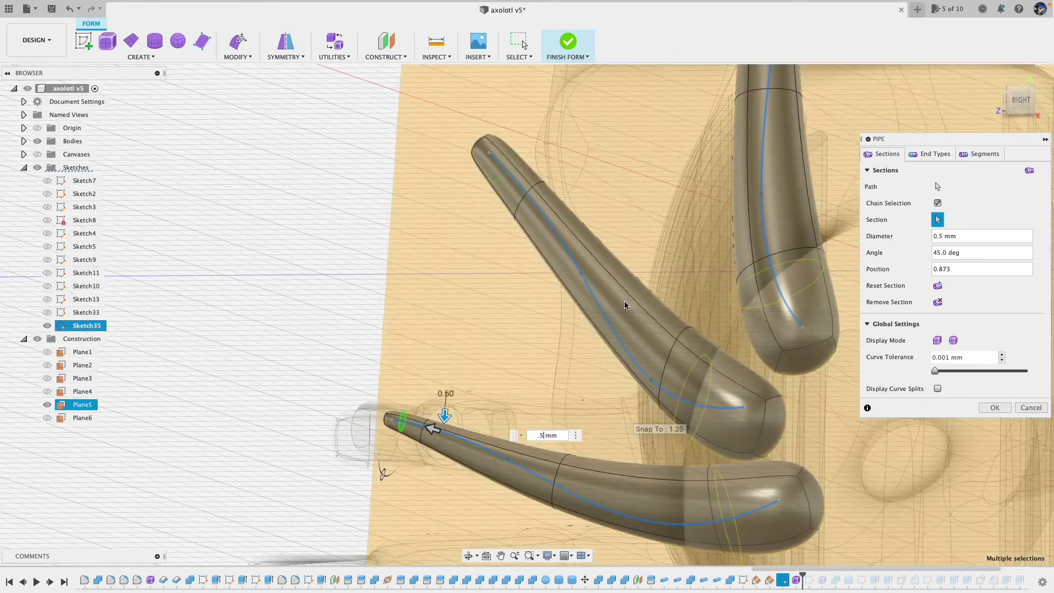
pyautogui.click(488, 175)
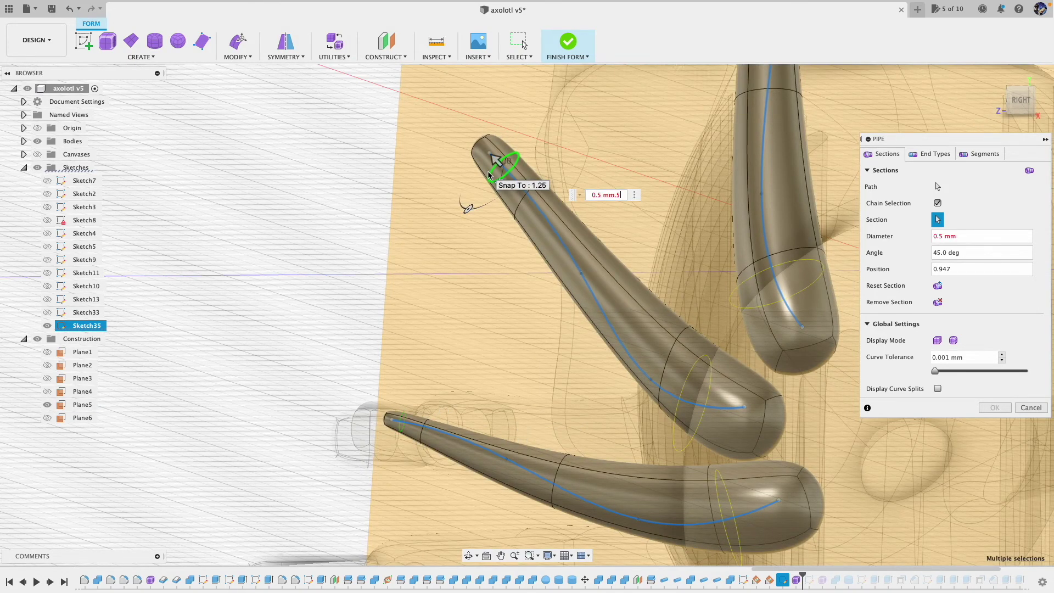
pyautogui.press('BackSpace')
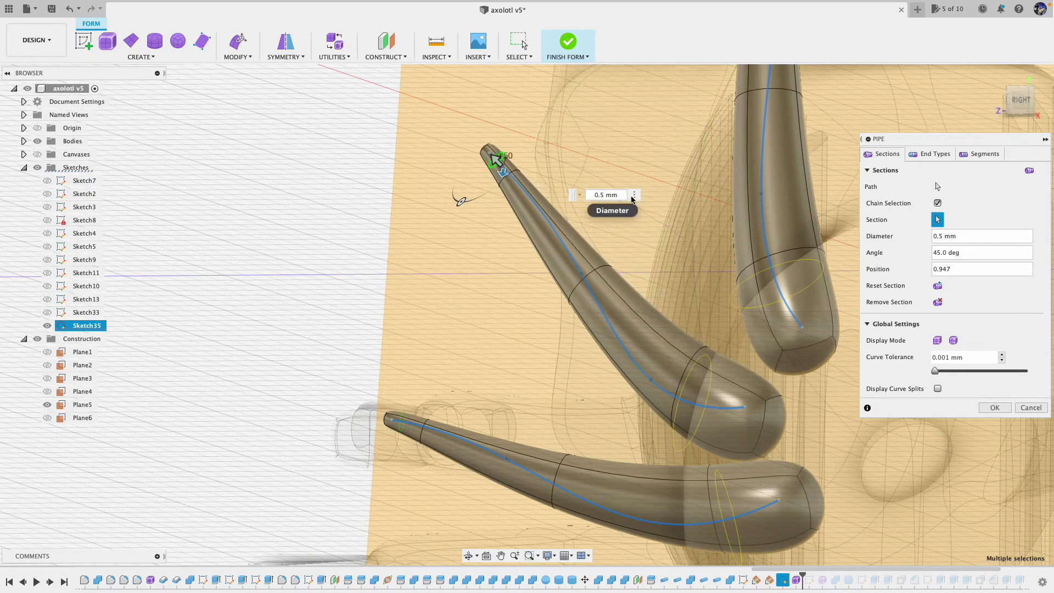
# Set the uppermost gill pipe's outer tip section diameter to 0.5 mm and finish the form.
pyautogui.scroll(-2, 812, 139)
pyautogui.scroll(-5, 458, 258)
pyautogui.scroll(5, 635, 83)
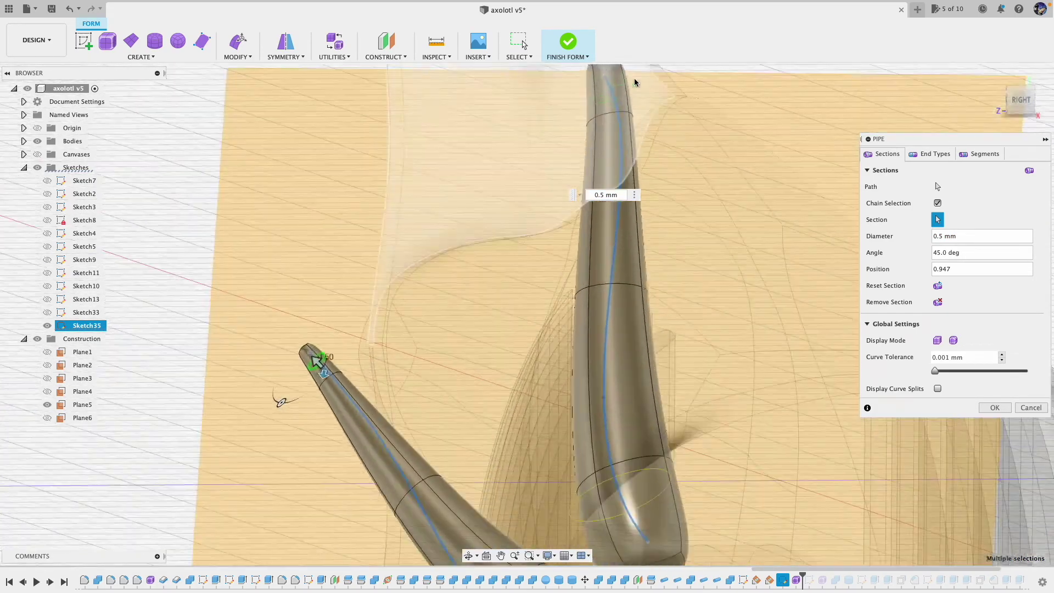
pyautogui.click(623, 87)
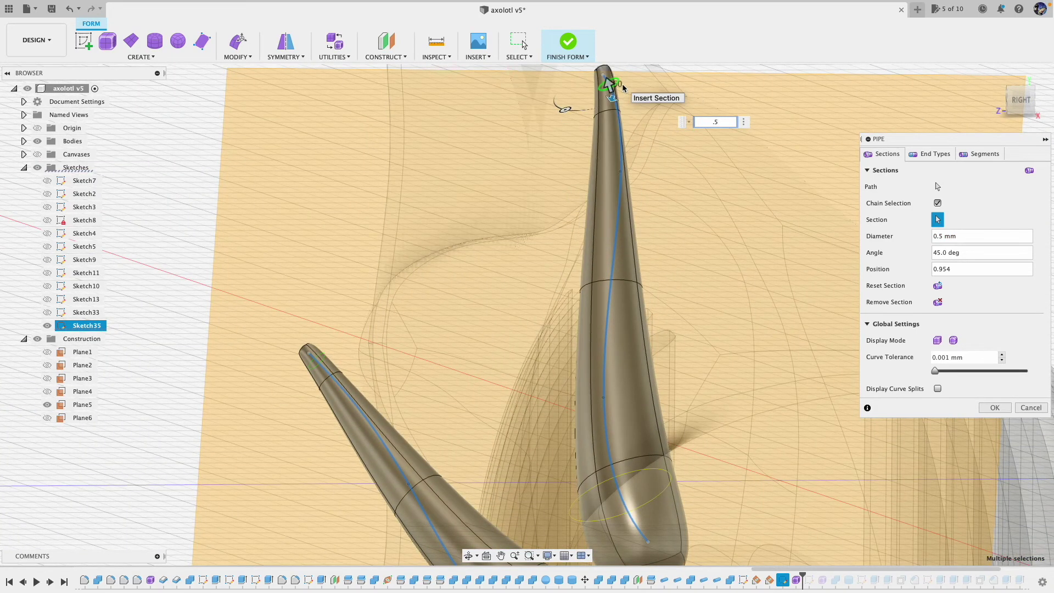
pyautogui.click(995, 407)
pyautogui.click(569, 44)
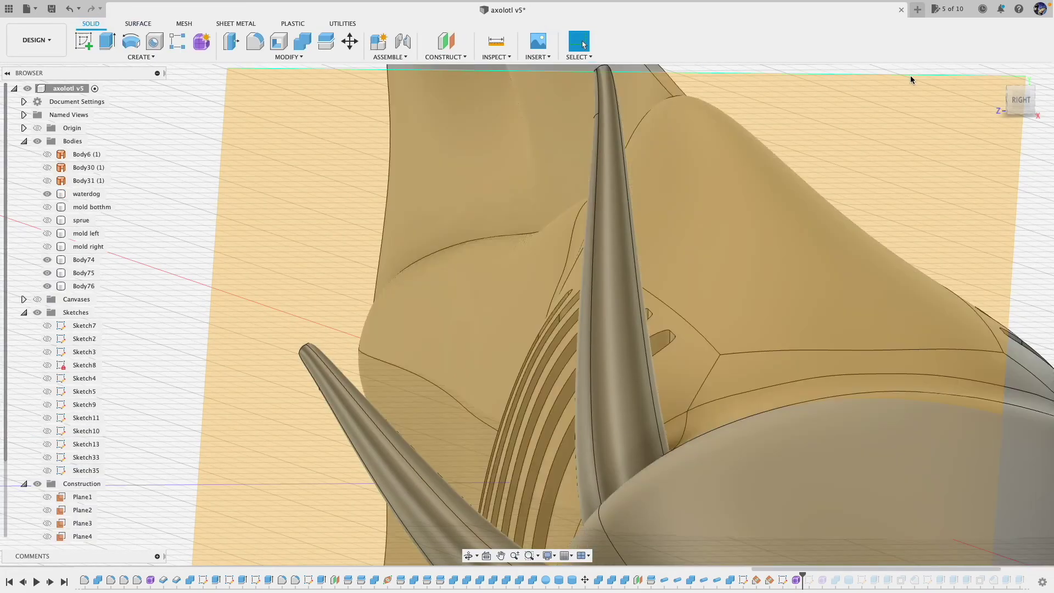
# Hide all construction planes in the model.
pyautogui.scroll(-5, 630, 225)
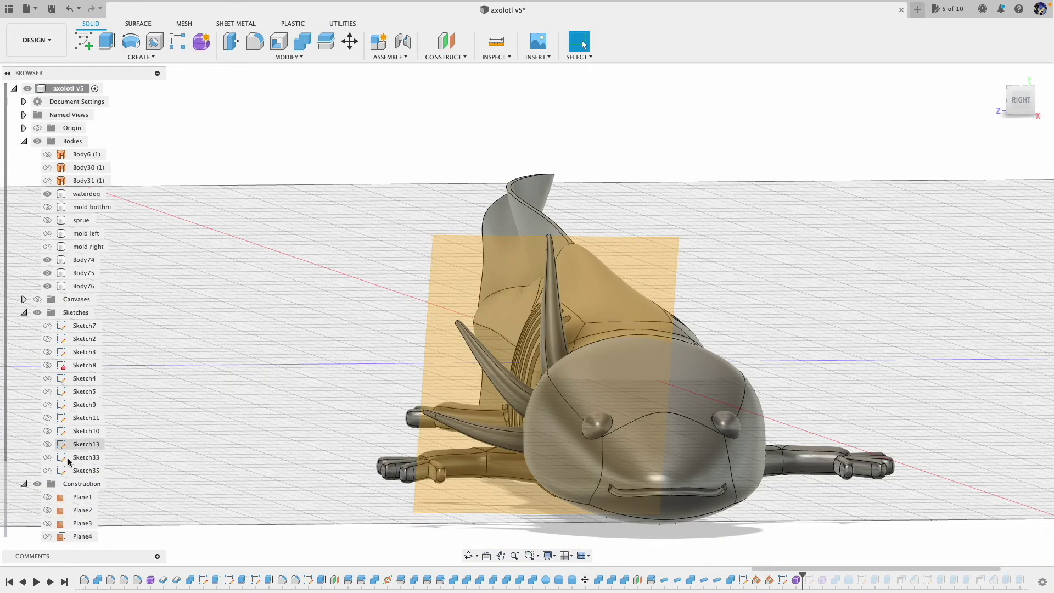
pyautogui.click(37, 485)
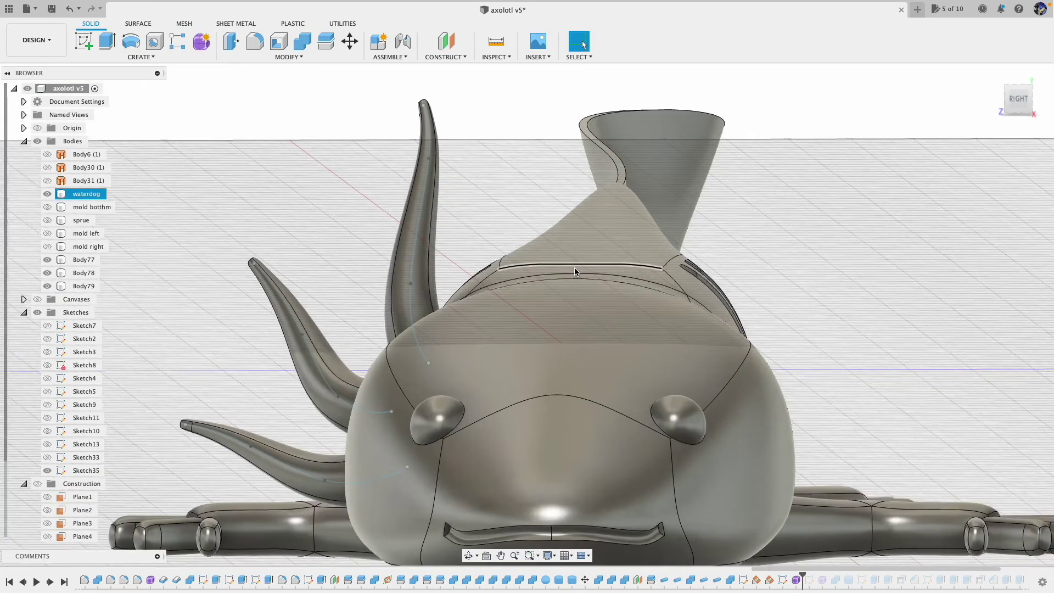
pyautogui.scroll(-5, 574, 271)
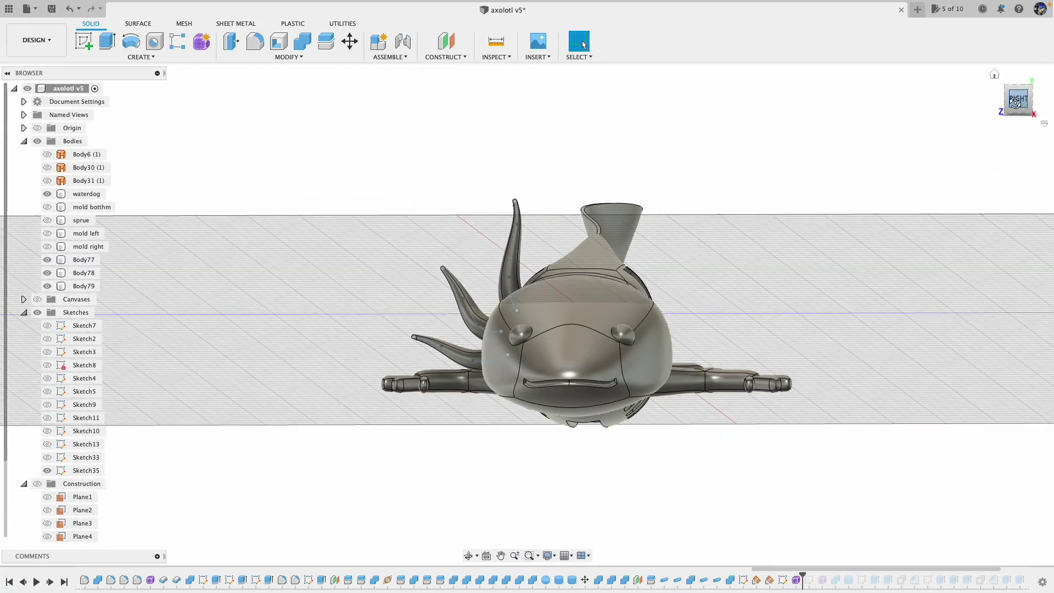
# Mirror the three gill bodies as new bodies across the lure's lengthwise centre plane.
pyautogui.moveTo(1018, 104); pyautogui.dragTo(1028, 110)
pyautogui.click(471, 556)
pyautogui.moveTo(618, 473); pyautogui.dragTo(613, 415)
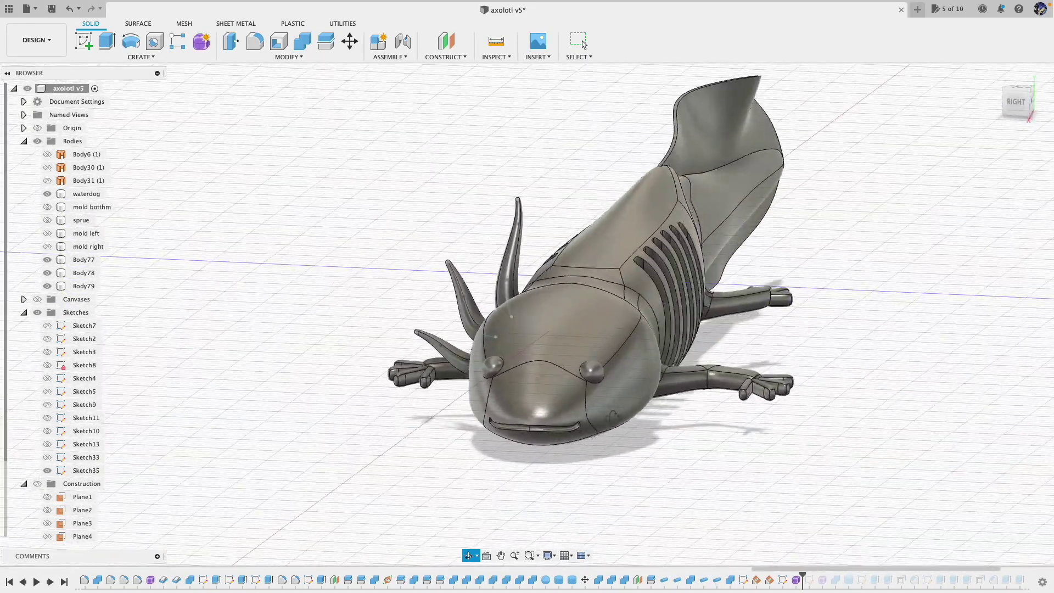
pyautogui.click(138, 57)
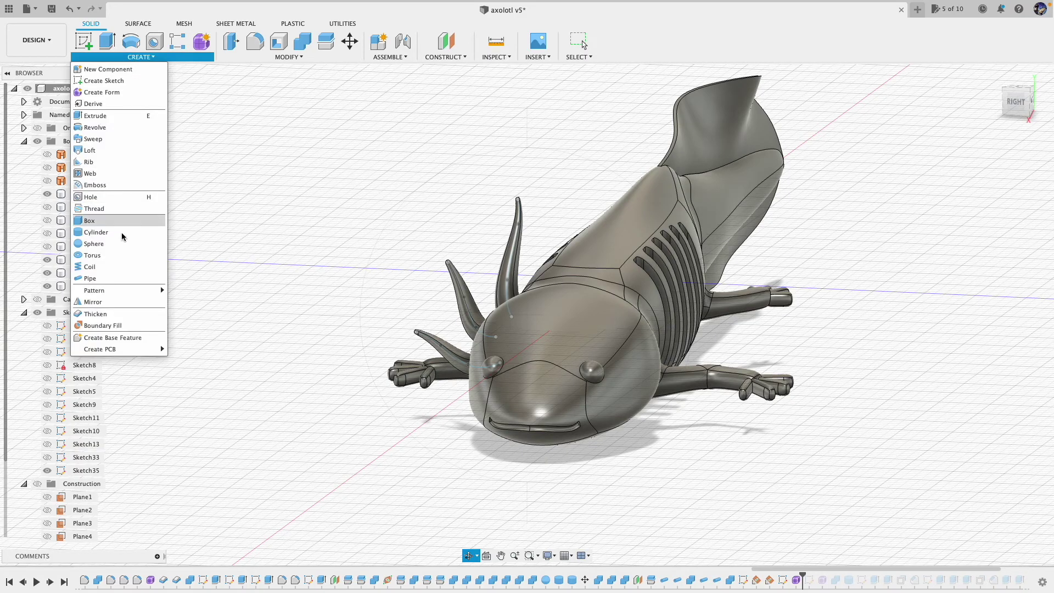
pyautogui.click(104, 302)
pyautogui.click(460, 291)
pyautogui.click(508, 280)
pyautogui.click(456, 352)
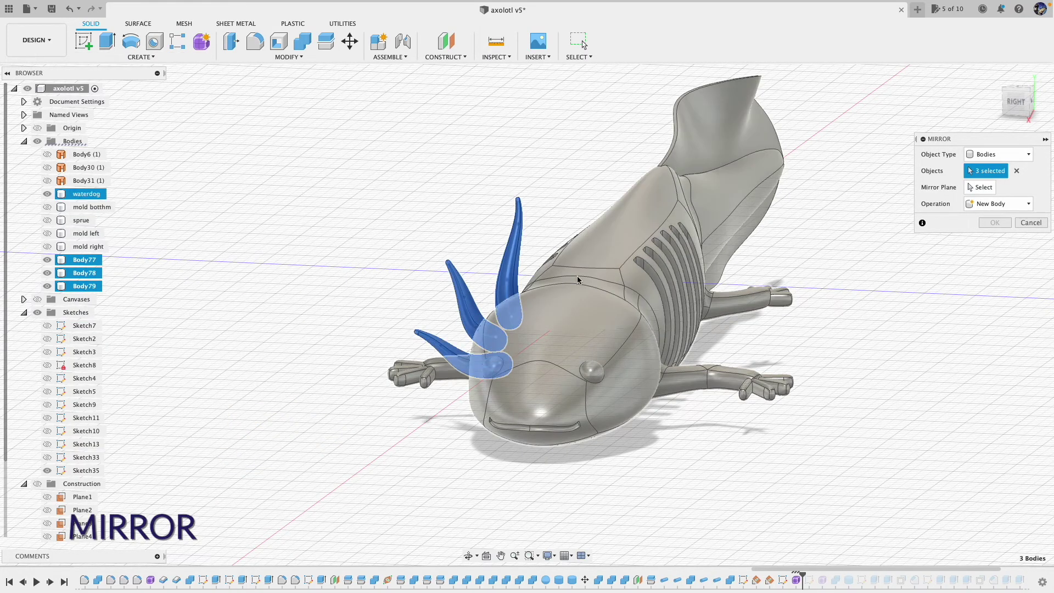
pyautogui.click(981, 188)
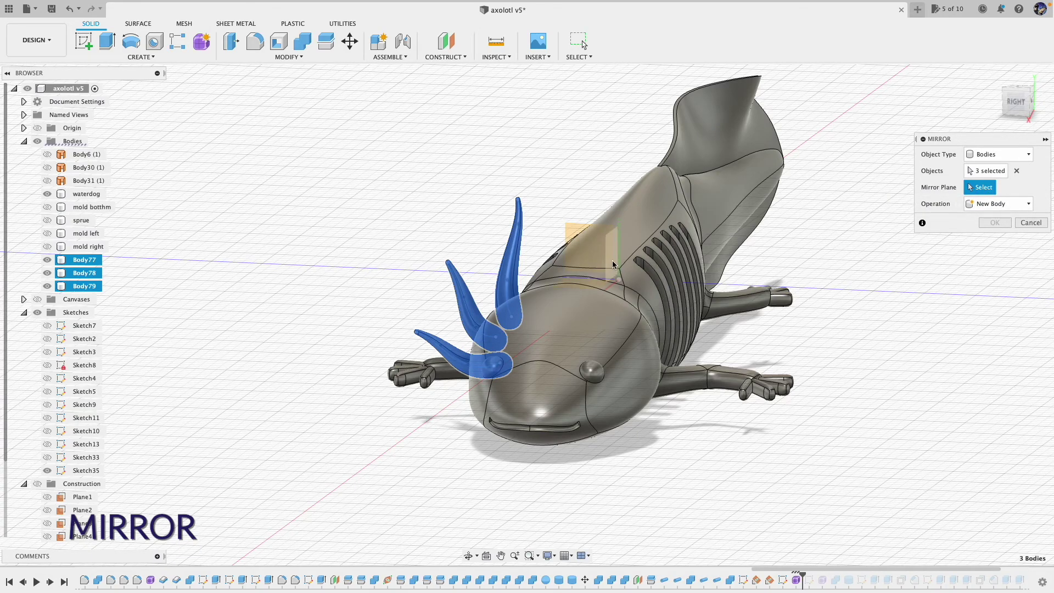
pyautogui.click(990, 226)
# Examine the gills on both sides of the head from the side and the front.
pyautogui.keyDown('shift'); pyautogui.moveTo(813, 275); pyautogui.dragTo(722, 411, button='middle'); pyautogui.keyUp('shift')
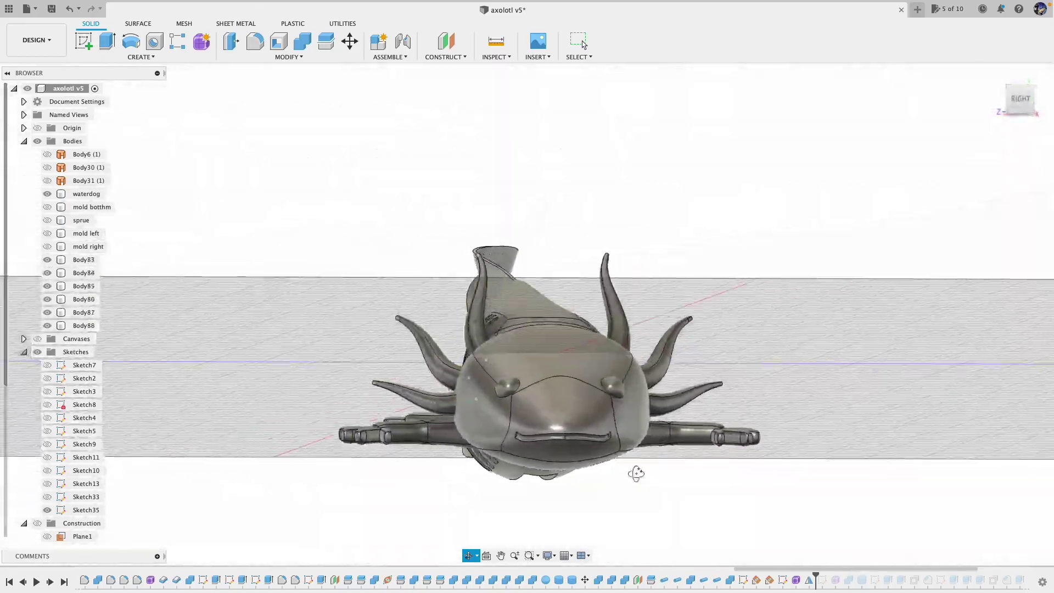
pyautogui.keyDown('shift'); pyautogui.moveTo(635, 473); pyautogui.dragTo(725, 466, button='middle'); pyautogui.keyUp('shift')
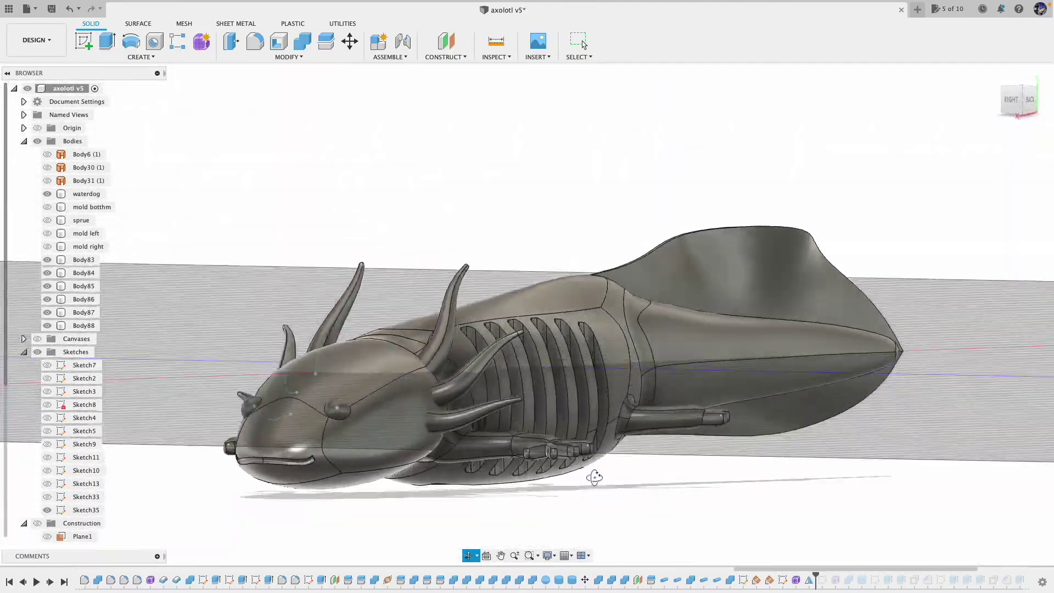
pyautogui.keyDown('shift'); pyautogui.moveTo(594, 477); pyautogui.dragTo(655, 491, button='middle'); pyautogui.keyUp('shift')
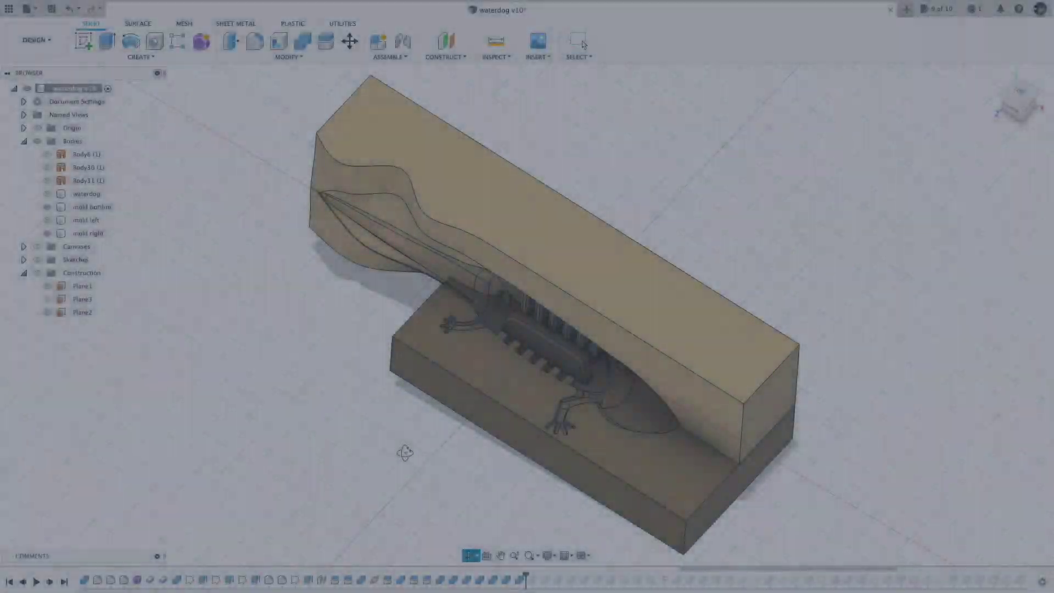
pyautogui.keyDown('shift'); pyautogui.moveTo(405, 449); pyautogui.dragTo(438, 428, button='middle'); pyautogui.keyUp('shift')
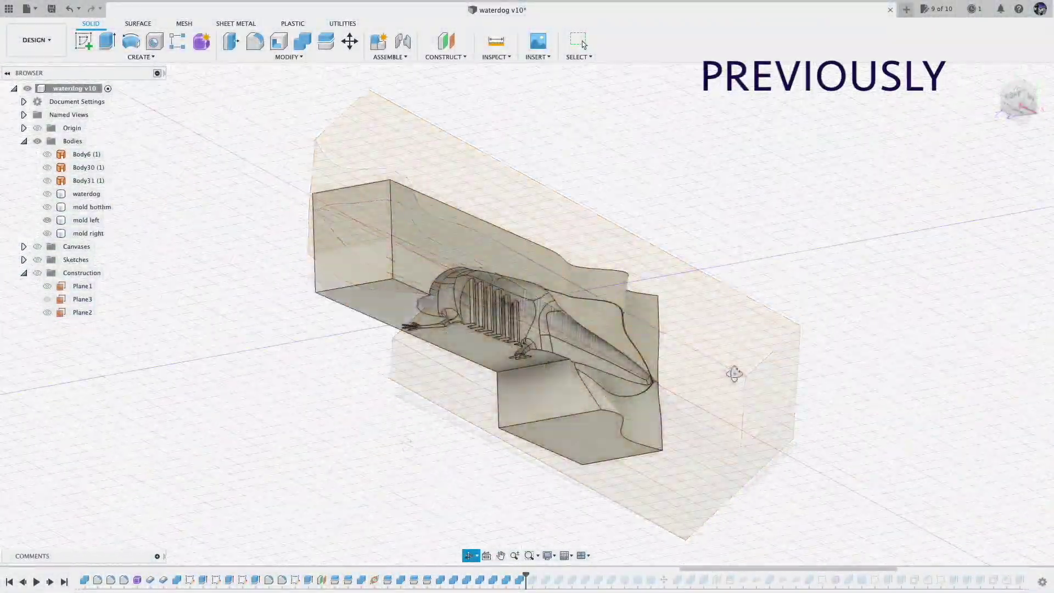
pyautogui.keyDown('shift'); pyautogui.moveTo(734, 372); pyautogui.dragTo(686, 365, button='middle'); pyautogui.keyUp('shift')
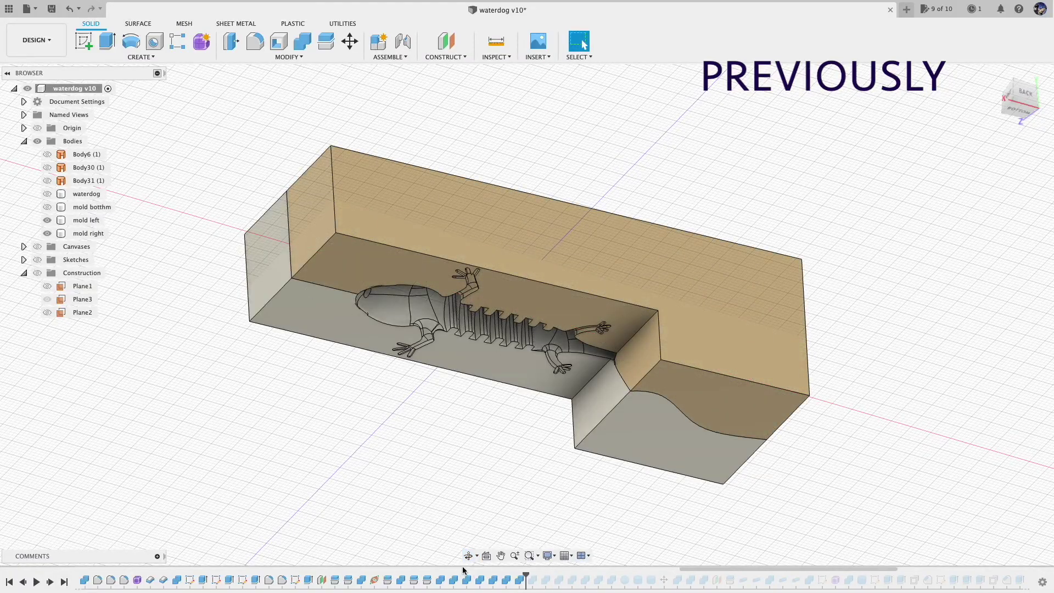
pyautogui.keyDown('shift'); pyautogui.moveTo(466, 511); pyautogui.dragTo(461, 444, button='middle'); pyautogui.keyUp('shift')
pyautogui.moveTo(460, 444); pyautogui.dragTo(431, 450)
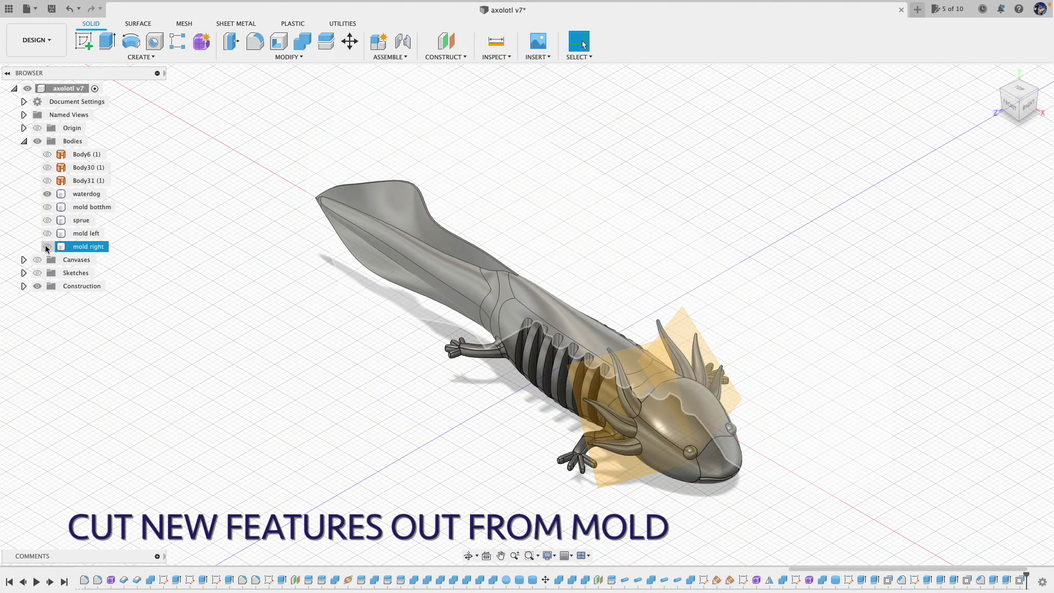
# Show the mold right body and cut the waterdog body out of it with Combine, keeping the tool body.
pyautogui.click(47, 247)
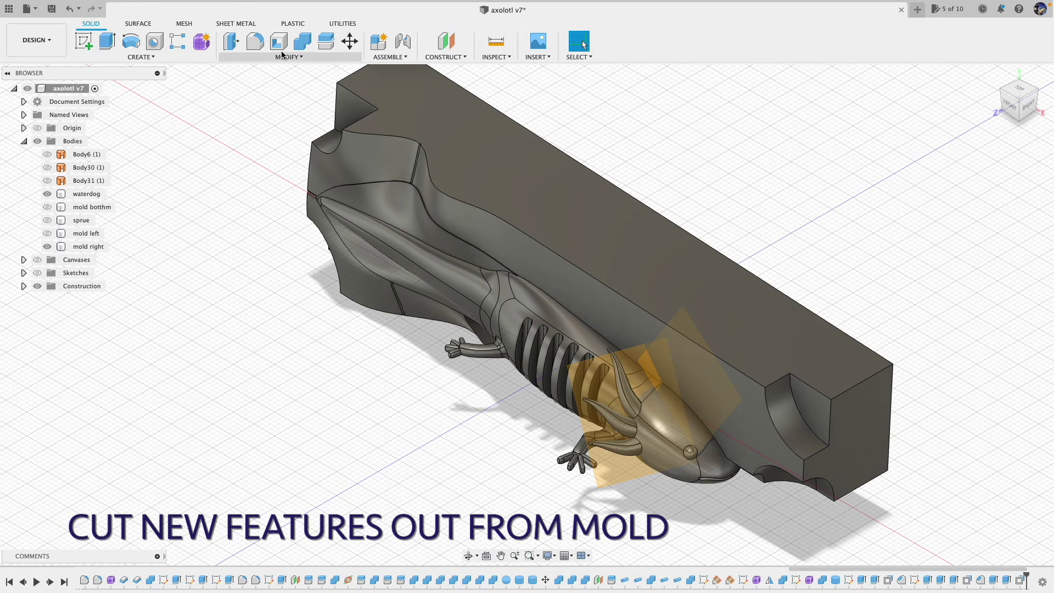
pyautogui.click(302, 44)
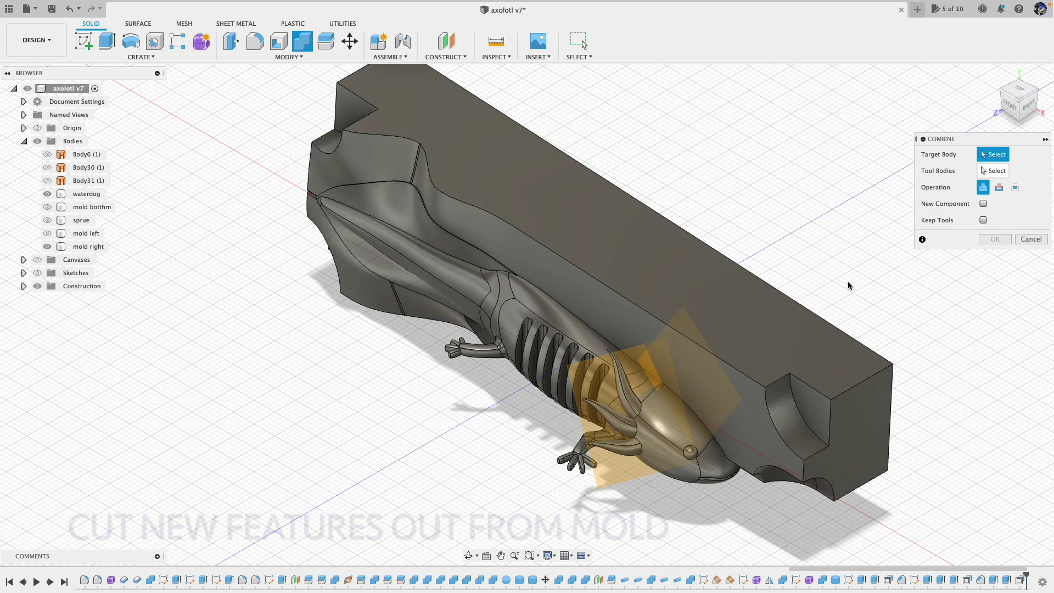
pyautogui.click(730, 284)
pyautogui.click(548, 379)
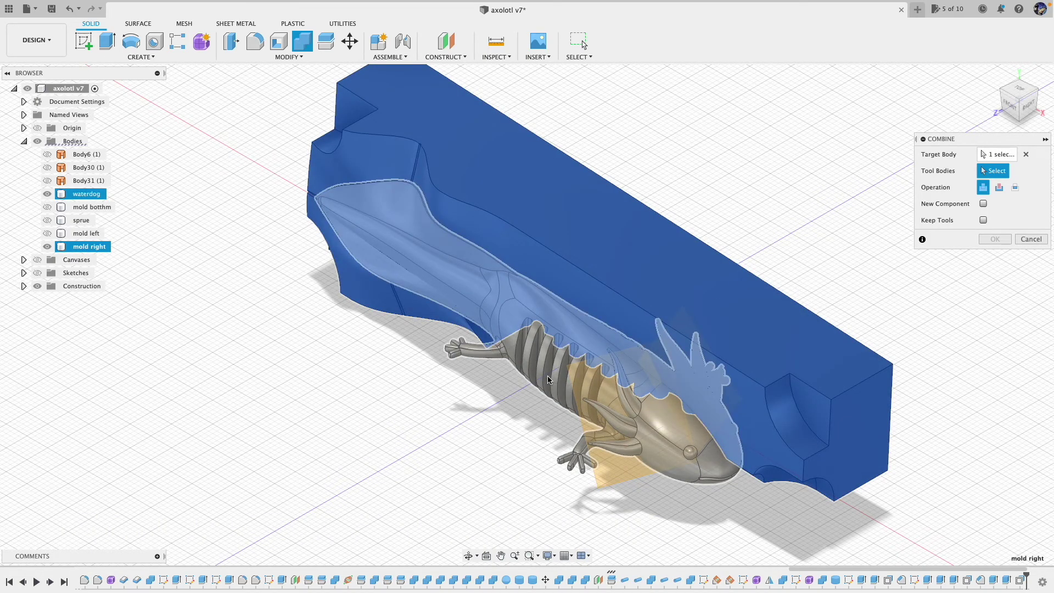
pyautogui.click(1000, 188)
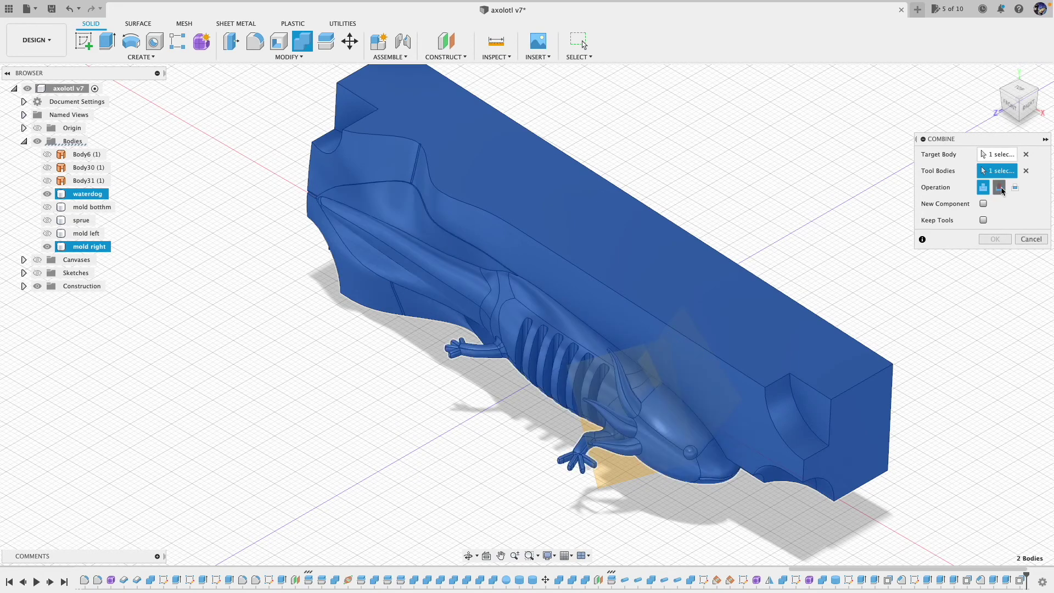
pyautogui.click(984, 220)
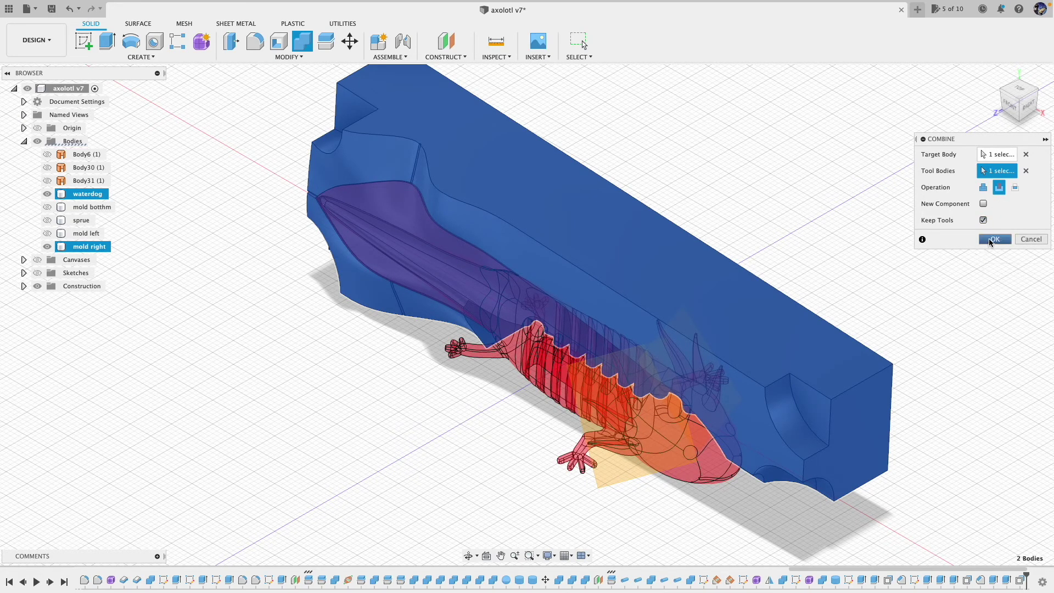
pyautogui.press('Return')
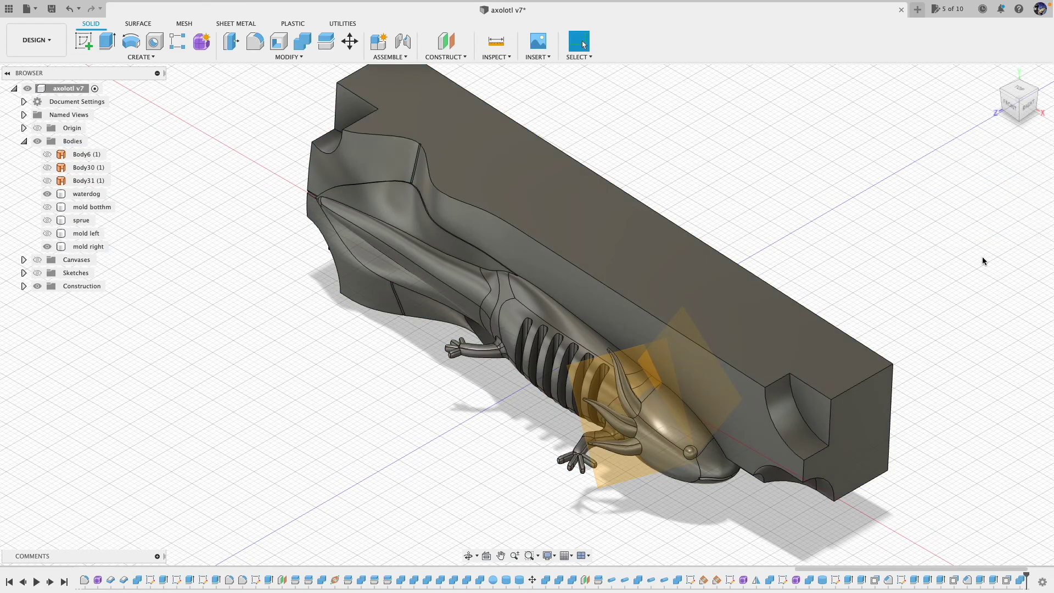
# Swap the visible mold half to mold left and cut the waterdog body out of it, keeping the tool body.
pyautogui.click(47, 246)
pyautogui.click(47, 232)
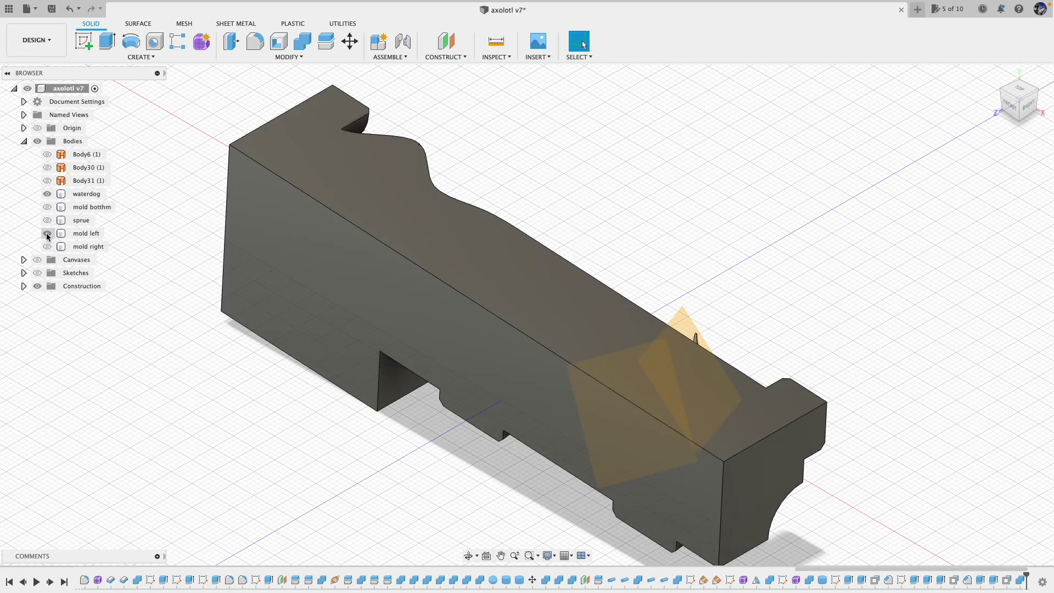
pyautogui.click(302, 41)
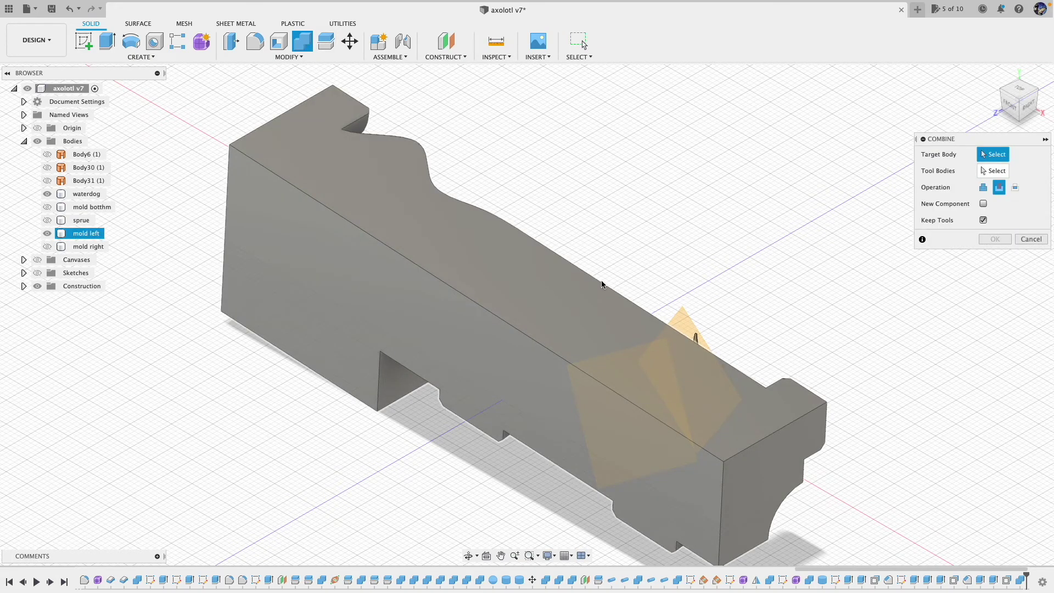
pyautogui.click(487, 240)
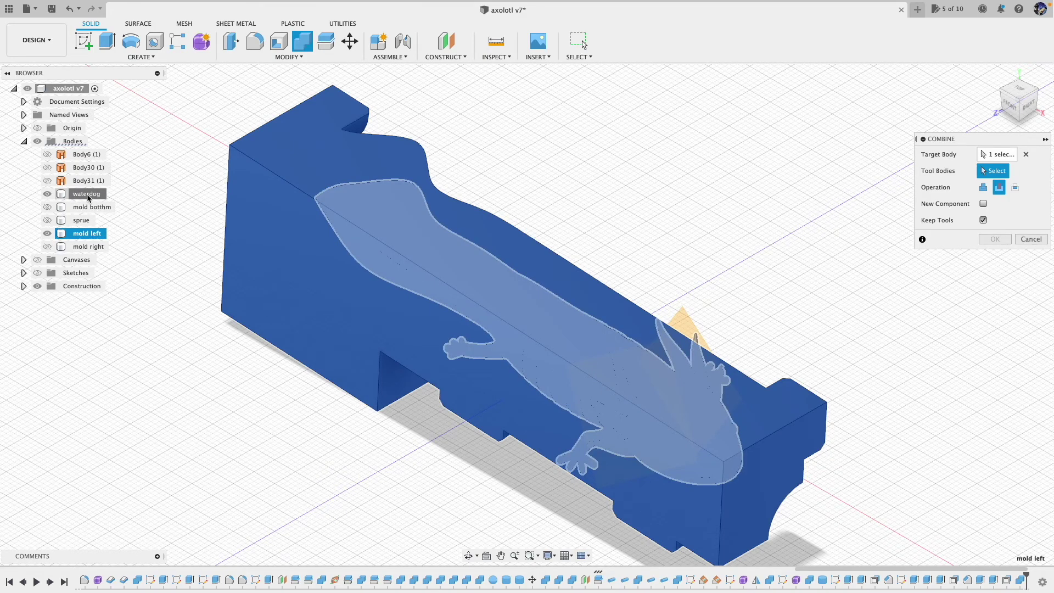
pyautogui.click(1031, 239)
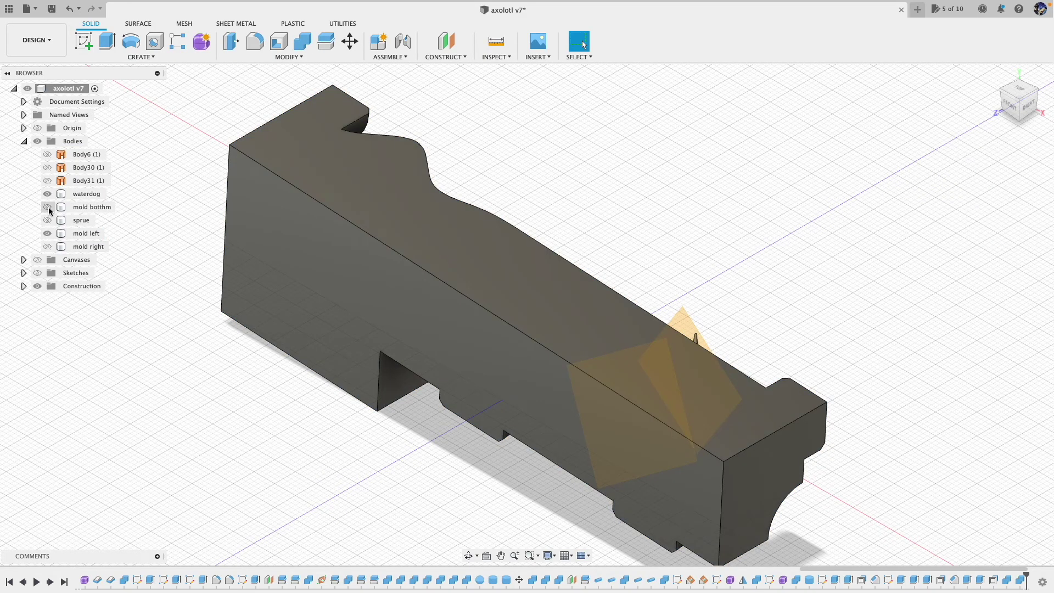
# Show only the mold right body and examine its head, gill and leg cavities up close.
pyautogui.click(47, 233)
pyautogui.click(47, 246)
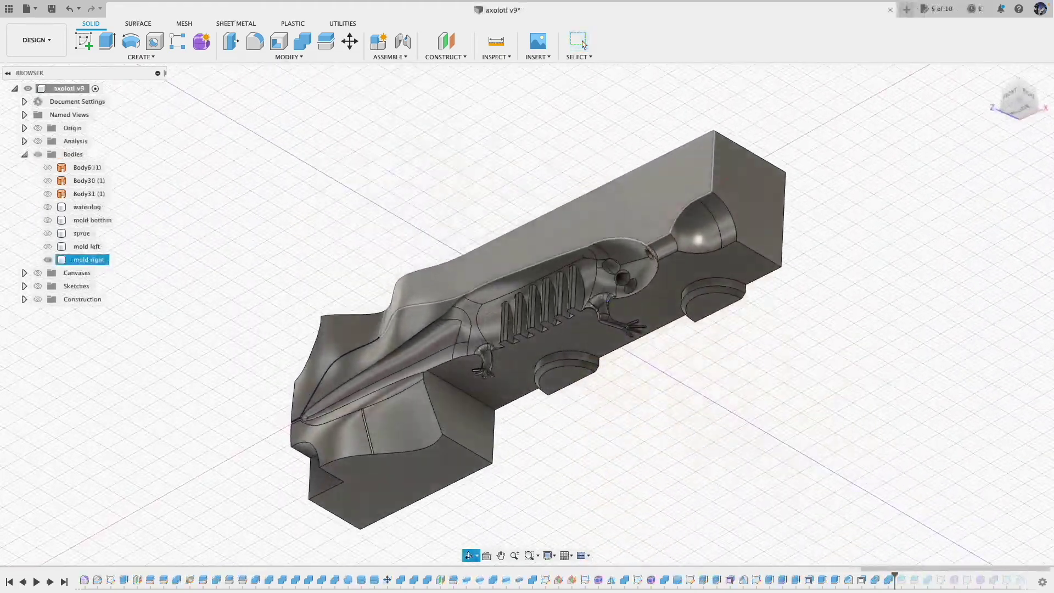
pyautogui.click(656, 292)
pyautogui.scroll(-6, 656, 292)
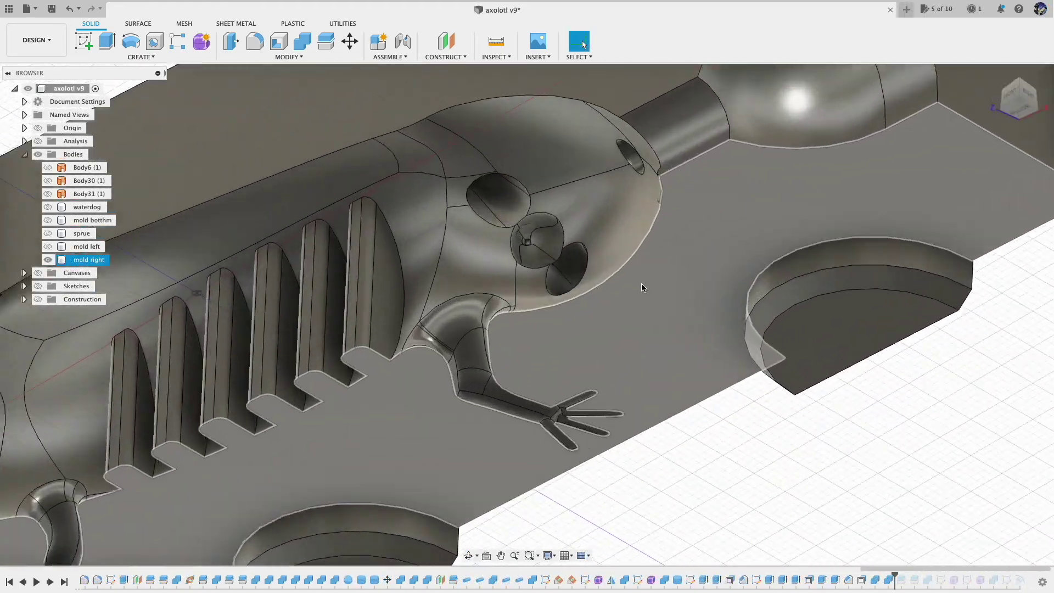
pyautogui.moveTo(571, 197)
pyautogui.keyDown('shift'); pyautogui.mouseDown(button='middle')
pyautogui.moveTo(568, 208)
pyautogui.moveTo(534, 211)
pyautogui.moveTo(567, 190)
pyautogui.mouseUp(button='middle'); pyautogui.keyUp('shift')
pyautogui.moveTo(566, 190); pyautogui.dragTo(555, 165)
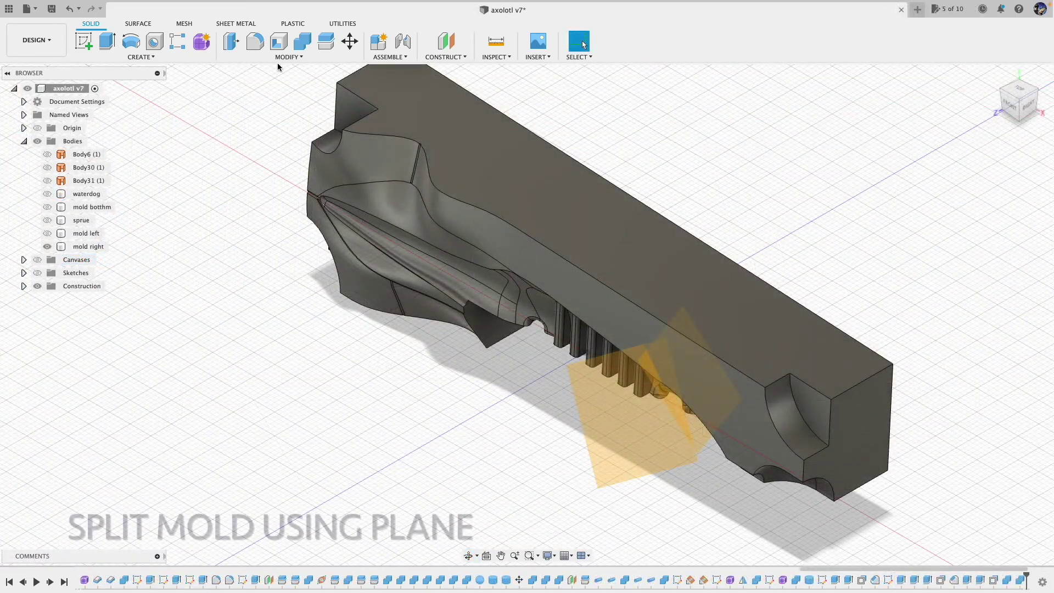
# Split the mold right body with the angled gill plane on its side.
pyautogui.click(325, 41)
pyautogui.click(779, 339)
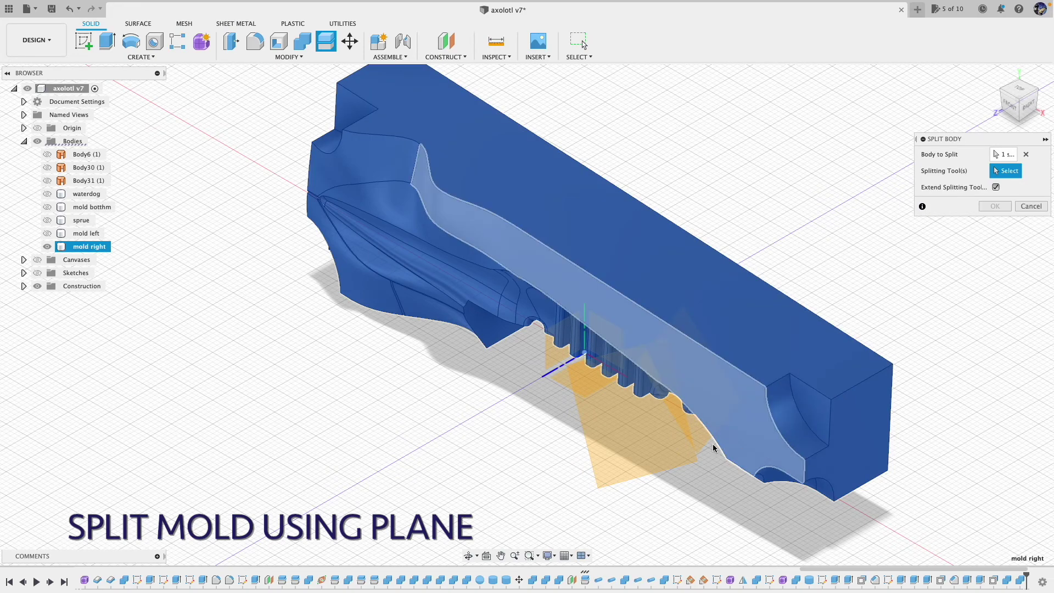
pyautogui.click(696, 433)
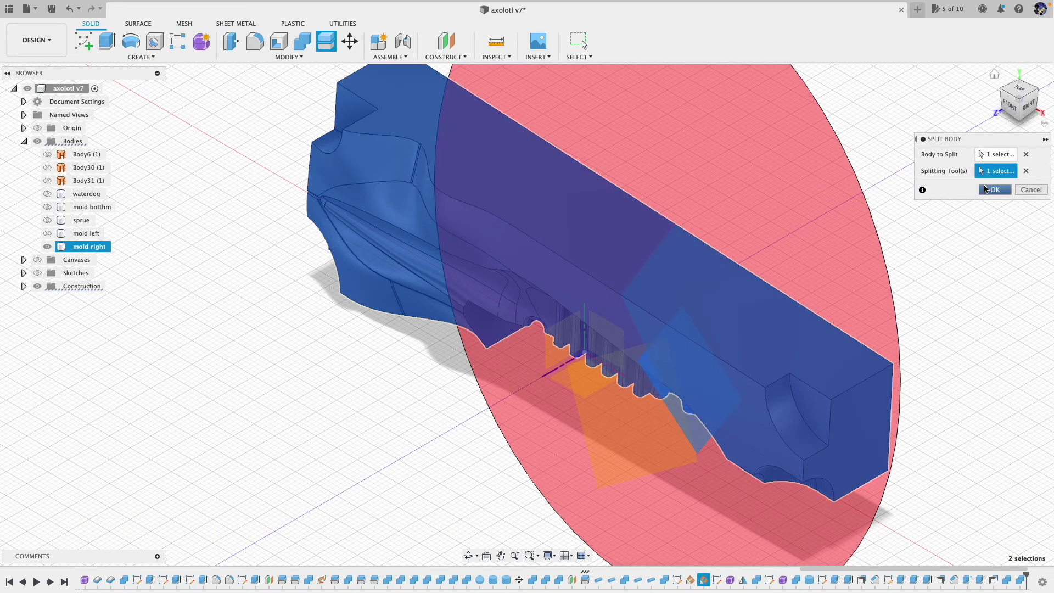
pyautogui.click(989, 190)
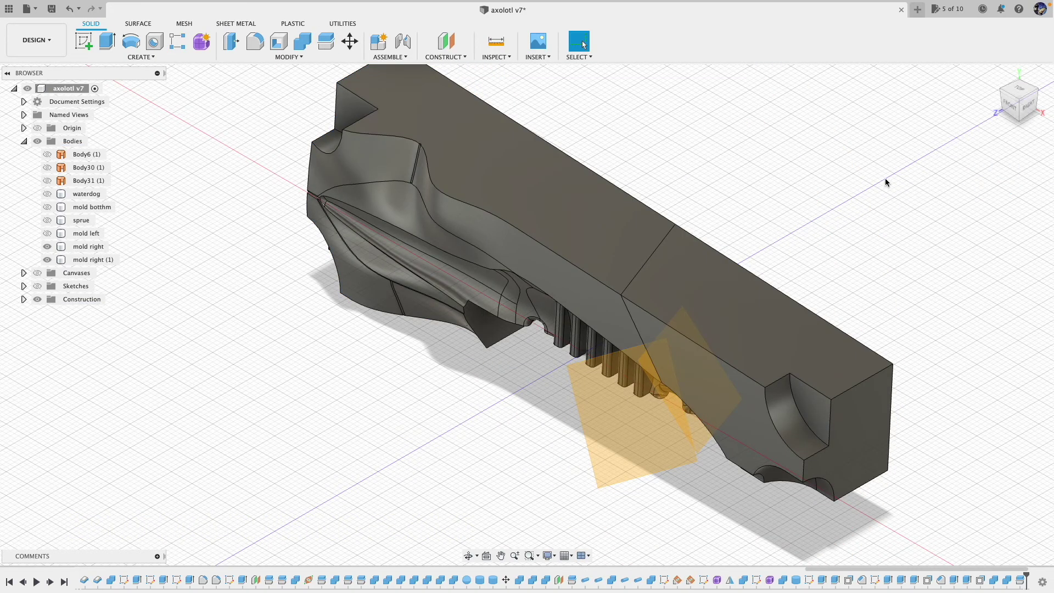
pyautogui.click(257, 113)
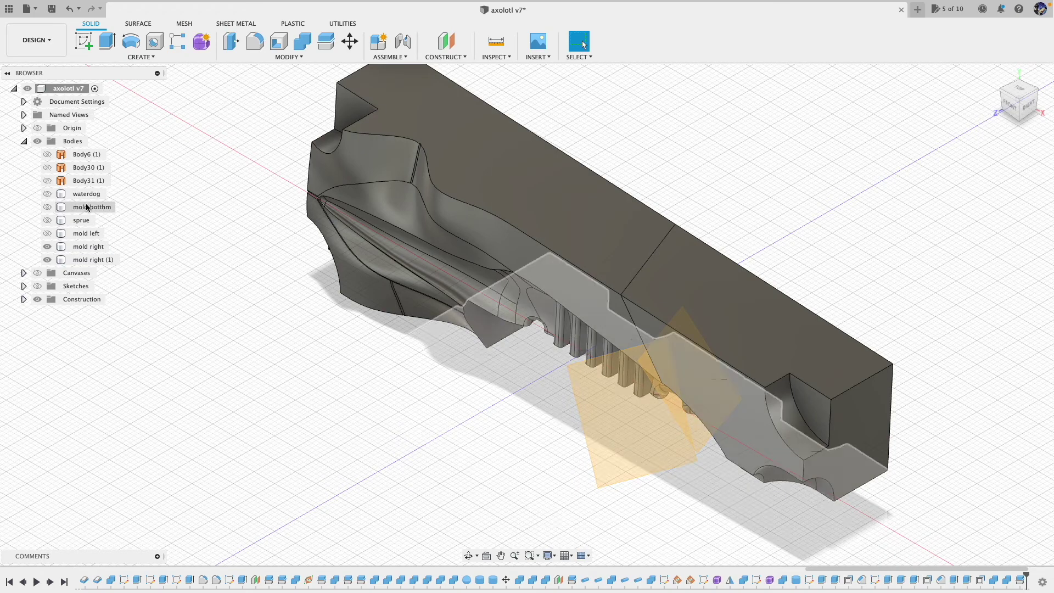
# Swap the visible bodies to mold left only and split it with the gill plane on its side.
pyautogui.click(47, 246)
pyautogui.click(47, 260)
pyautogui.click(47, 234)
pyautogui.click(326, 42)
pyautogui.click(440, 220)
pyautogui.click(47, 233)
pyautogui.click(620, 417)
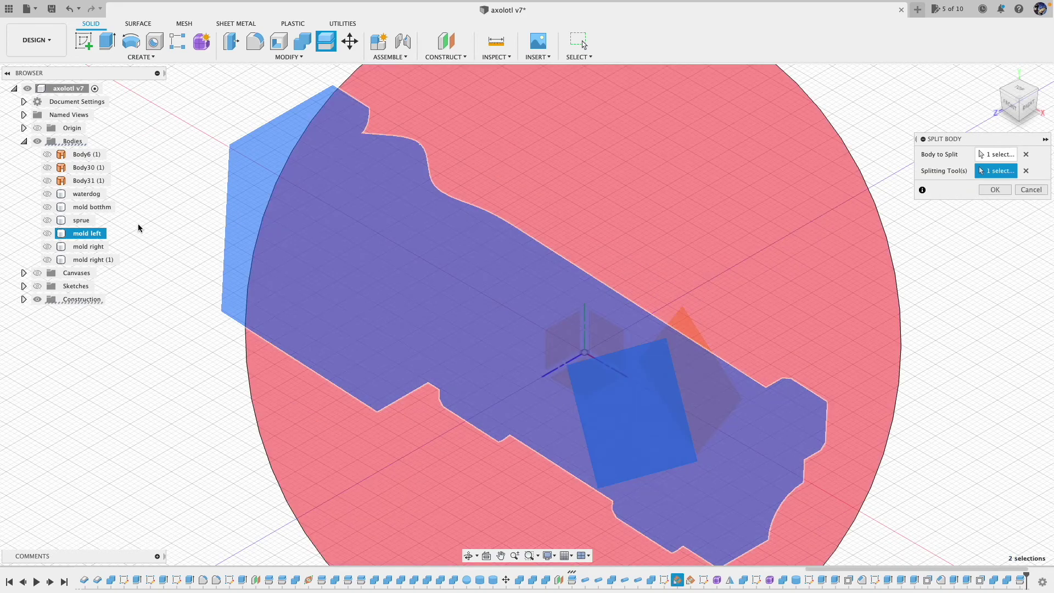
pyautogui.click(995, 190)
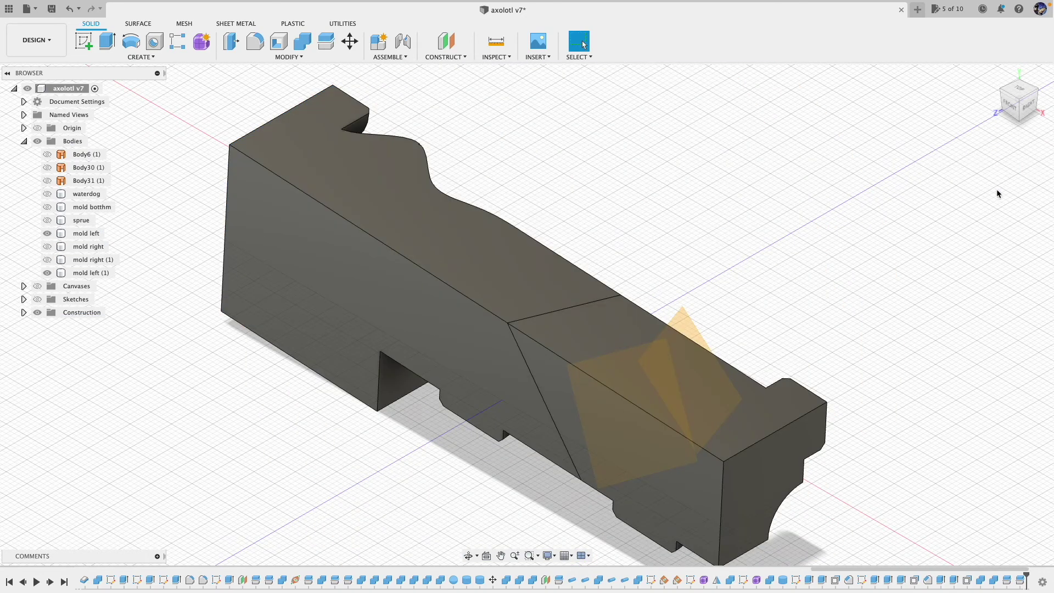
# Show only the two split-off head pieces and combine them with the Join operation, without keeping the tools.
pyautogui.click(47, 234)
pyautogui.click(47, 259)
pyautogui.click(306, 43)
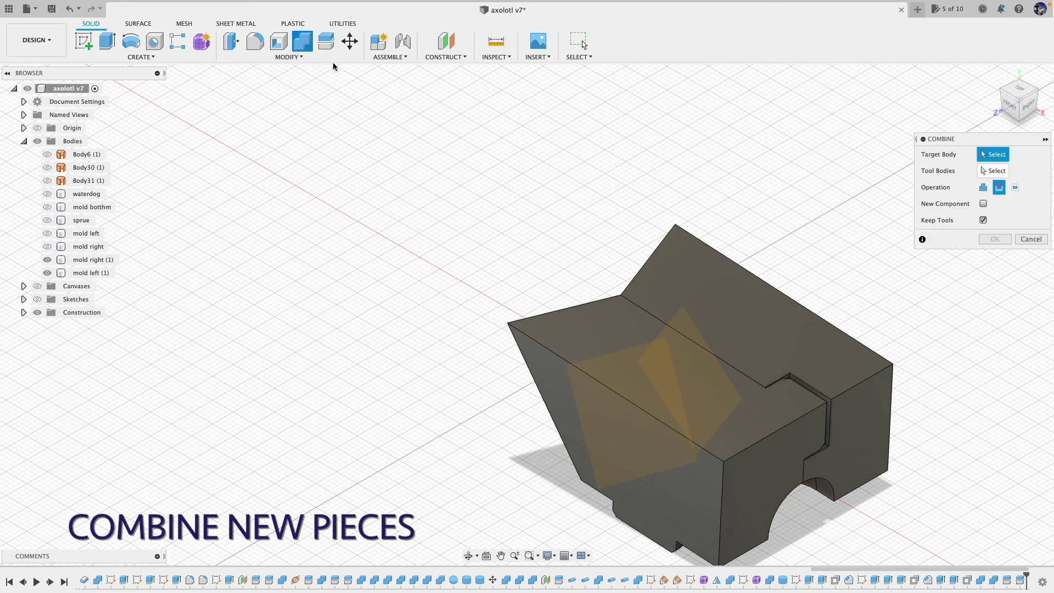
pyautogui.click(677, 297)
pyautogui.click(621, 353)
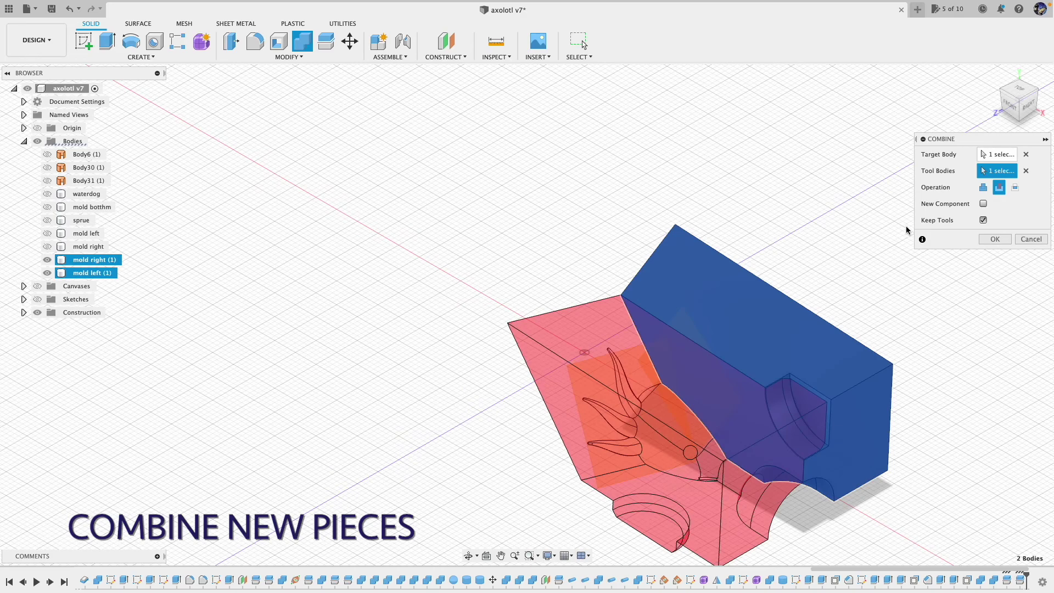
pyautogui.click(984, 189)
pyautogui.click(983, 223)
pyautogui.click(993, 240)
# Hide the construction planes and view the joined head piece's gill cavities from its inner side.
pyautogui.keyDown('shift'); pyautogui.moveTo(714, 384); pyautogui.dragTo(835, 340, button='middle'); pyautogui.keyUp('shift')
pyautogui.click(39, 302)
pyautogui.keyDown('shift'); pyautogui.moveTo(460, 233); pyautogui.dragTo(428, 255, button='middle'); pyautogui.keyUp('shift')
pyautogui.click(107, 288)
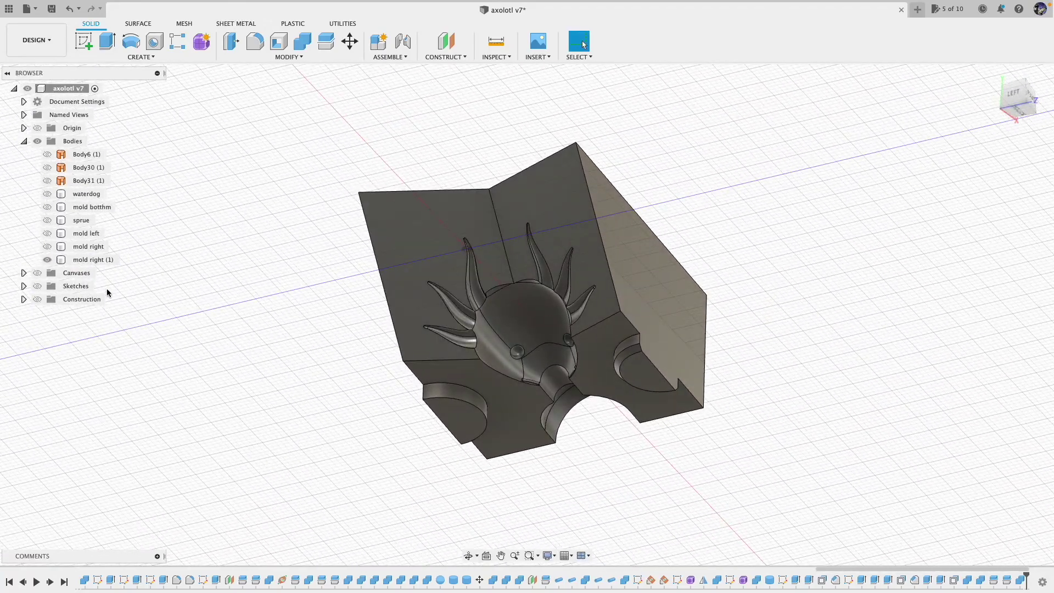
# Show mold left and mold right without the joined head piece and examine the gill cavities on their angled faces.
pyautogui.click(47, 234)
pyautogui.click(47, 247)
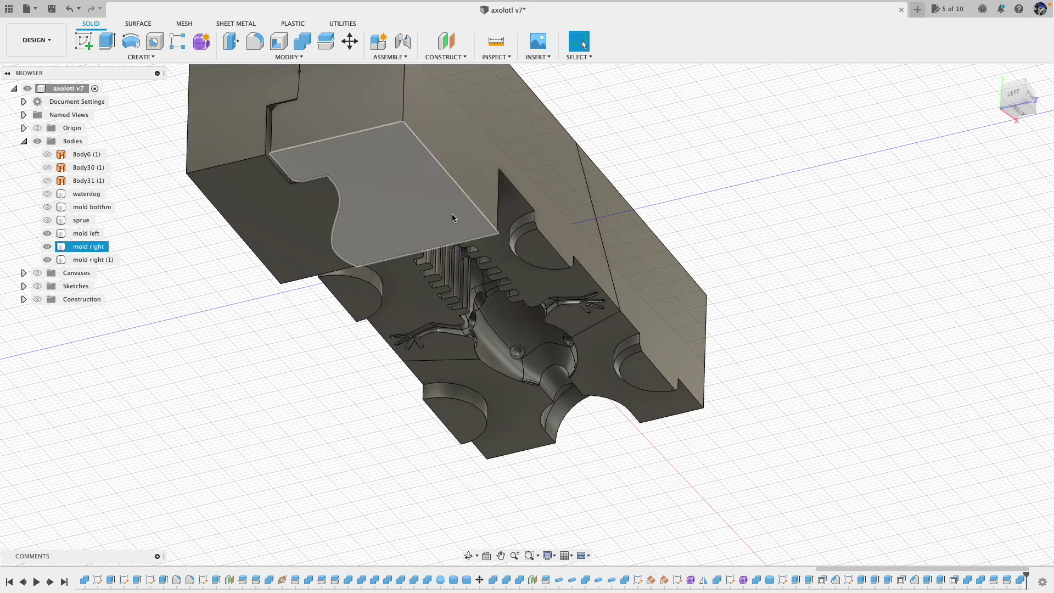
pyautogui.click(47, 260)
pyautogui.keyDown('shift'); pyautogui.moveTo(648, 215); pyautogui.dragTo(895, 349, button='middle'); pyautogui.keyUp('shift')
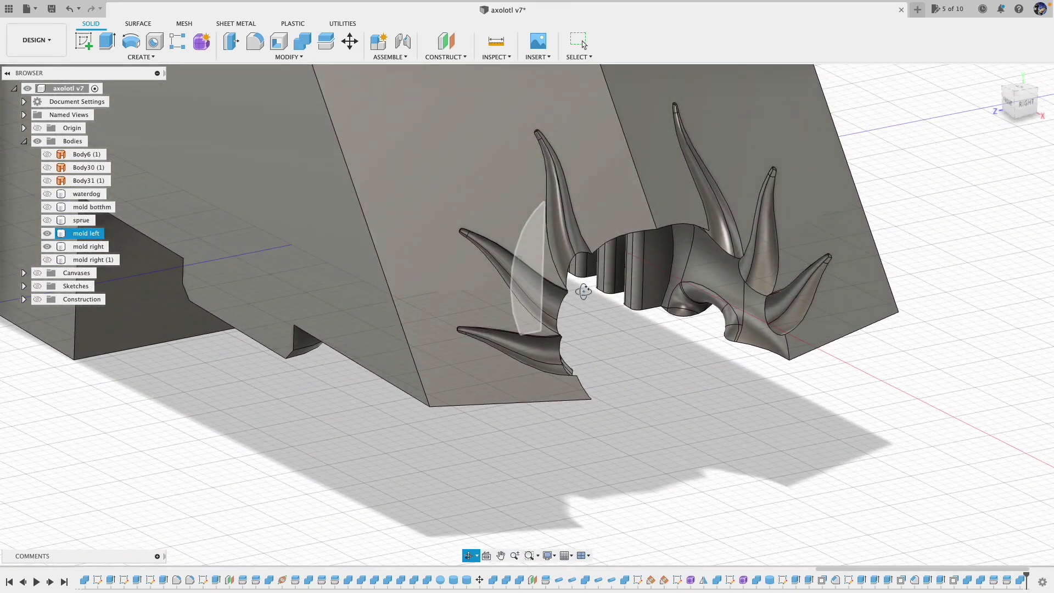
pyautogui.keyDown('shift'); pyautogui.moveTo(584, 291); pyautogui.dragTo(583, 291, button='middle'); pyautogui.keyUp('shift')
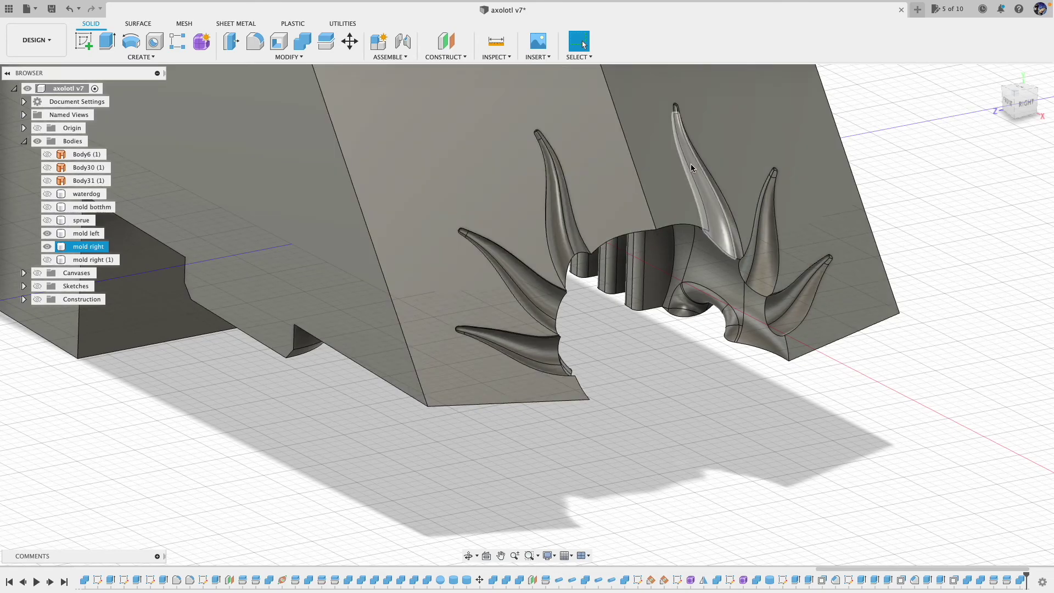
pyautogui.click(994, 75)
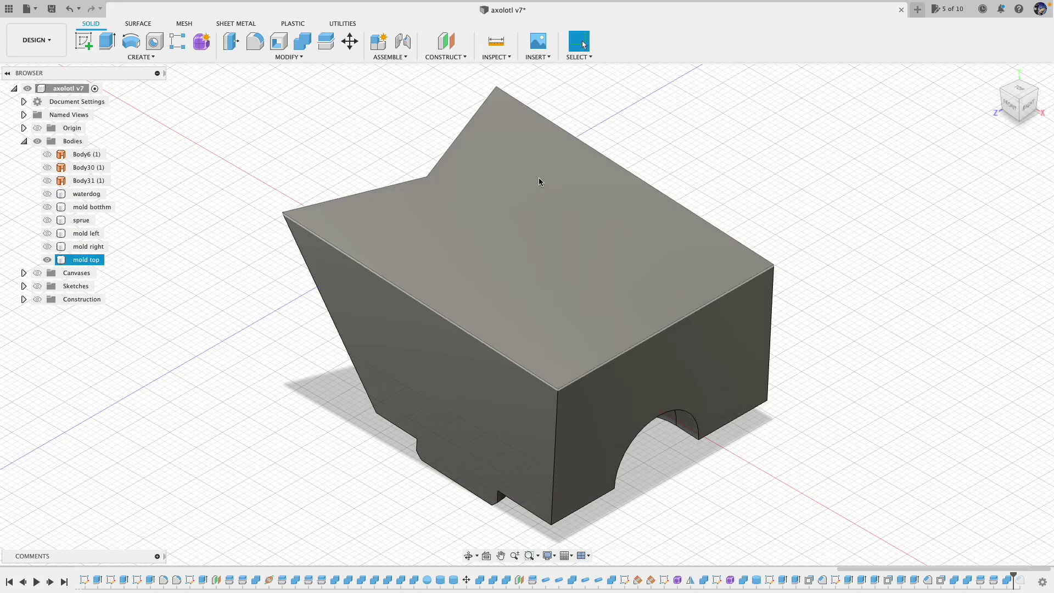
# Sketch bent vent lines on mold top's angled face, running about 3.4 and 3.2 mm from the two upper gill tips, continuing horizontally past the edge.
pyautogui.scroll(2, 349, 263)
pyautogui.scroll(-5, 342, 264)
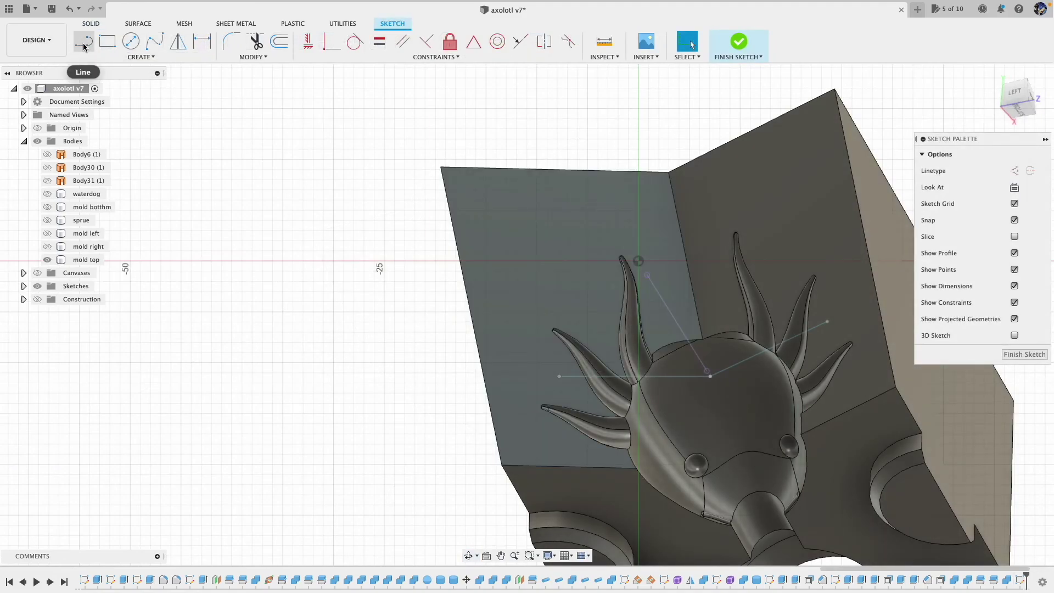
pyautogui.scroll(3, 624, 262)
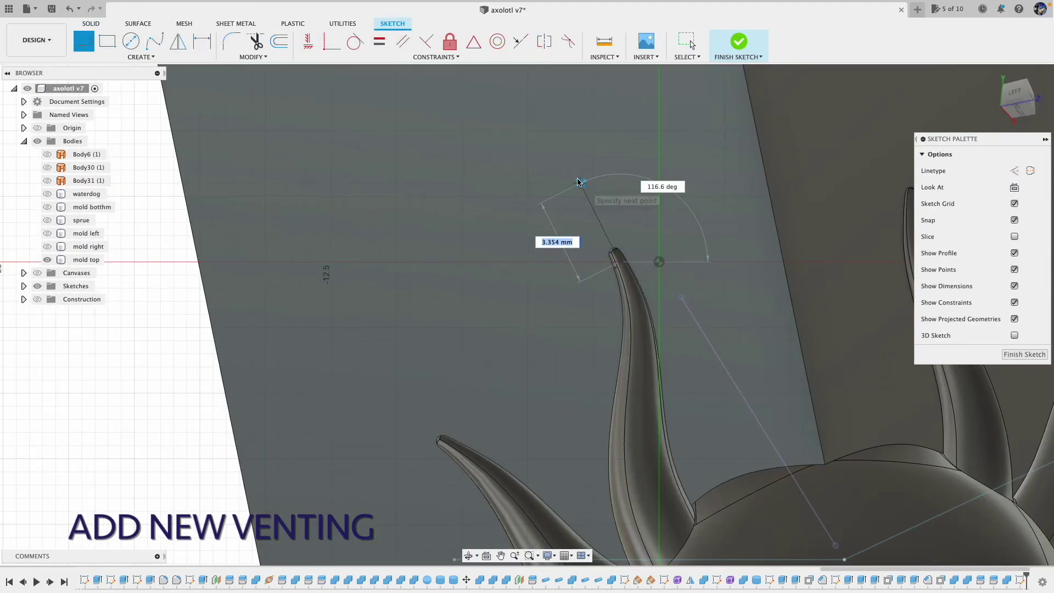
pyautogui.click(579, 183)
pyautogui.scroll(-3, 579, 183)
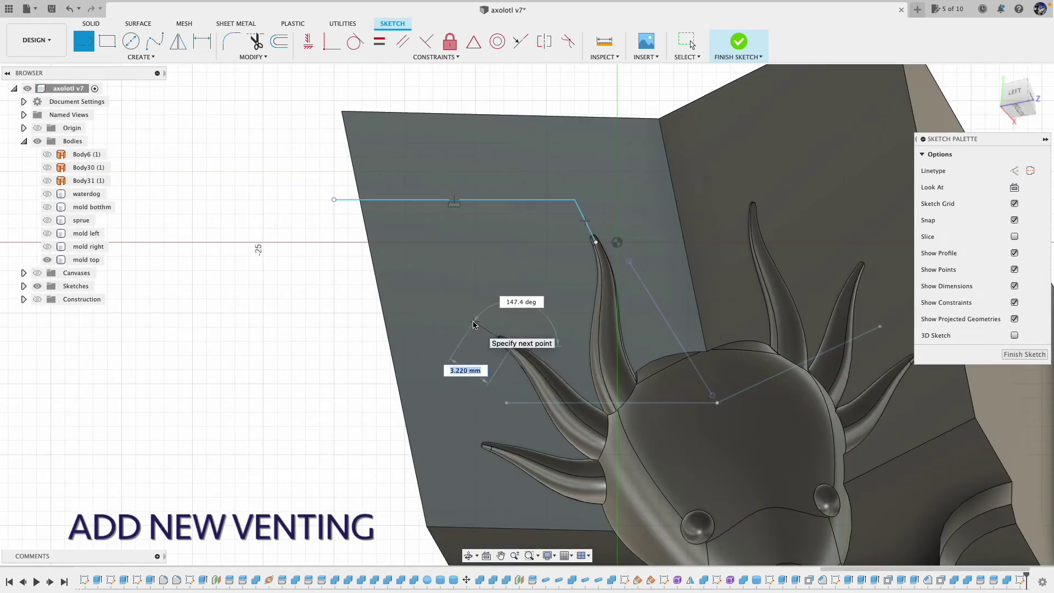
pyautogui.click(356, 322)
pyautogui.press('Escape')
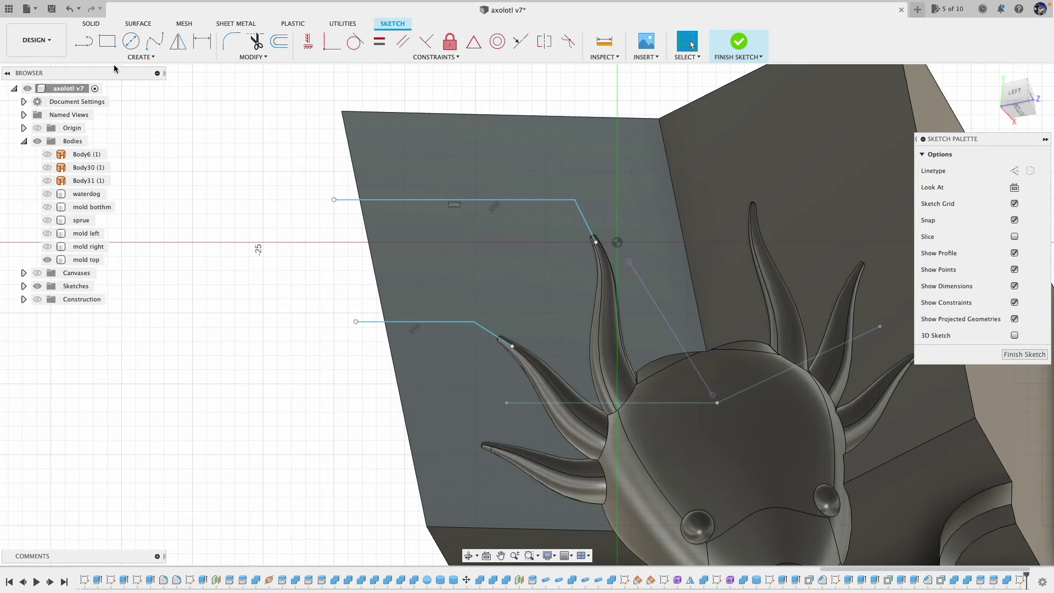
# Add a vent line from the lowest gill tip, ending about 5.9 mm horizontally, connect all three outer ends, and finish the sketch.
pyautogui.click(501, 453)
pyautogui.click(452, 431)
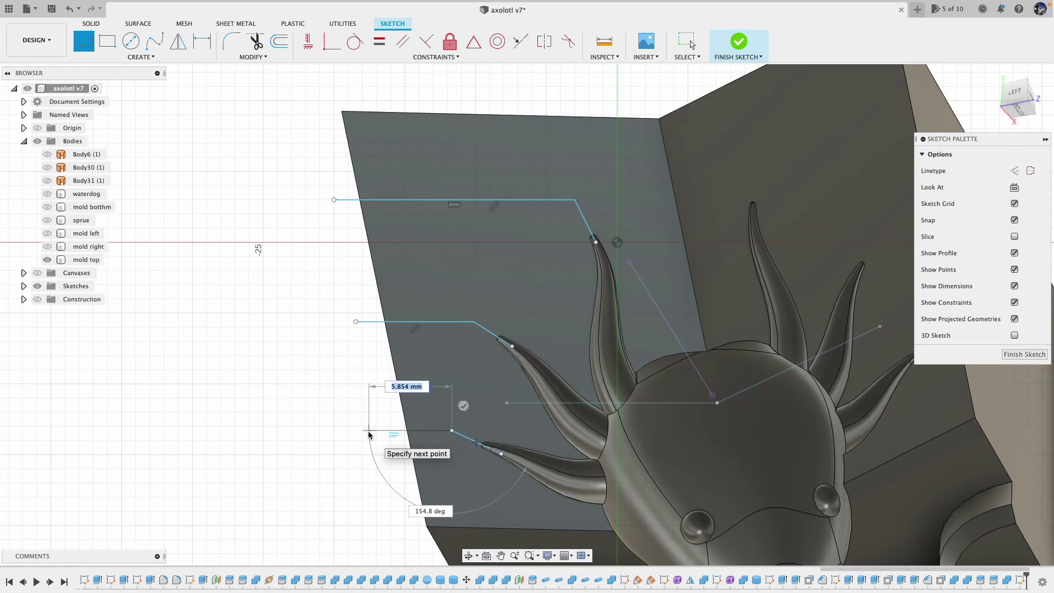
pyautogui.click(356, 321)
pyautogui.click(333, 199)
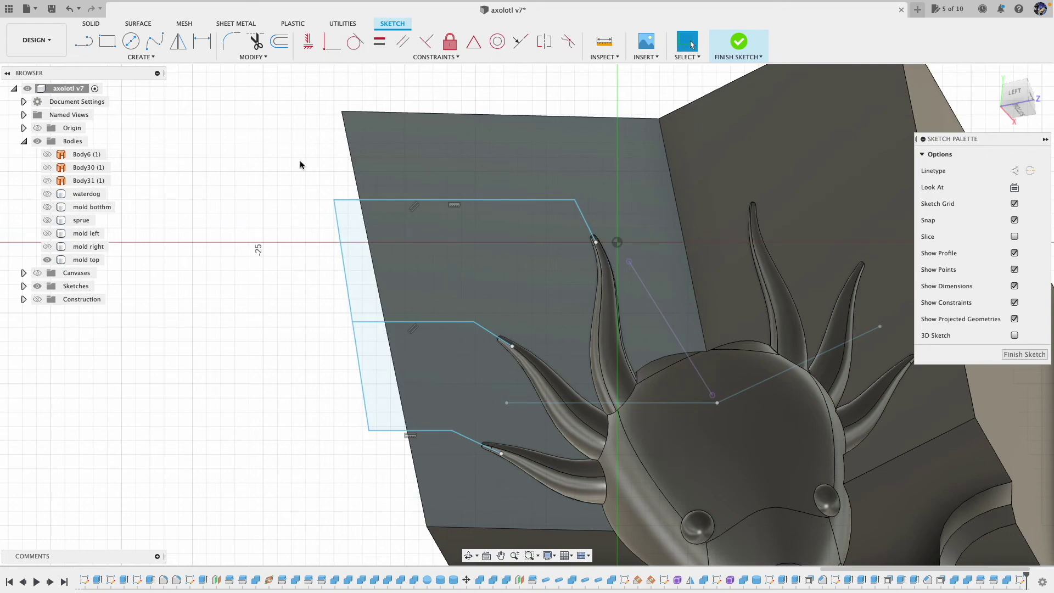
pyautogui.click(755, 41)
# Show the sketches and start a Form pipe along the connected vent lines, including the middle branch.
pyautogui.click(36, 286)
pyautogui.click(202, 42)
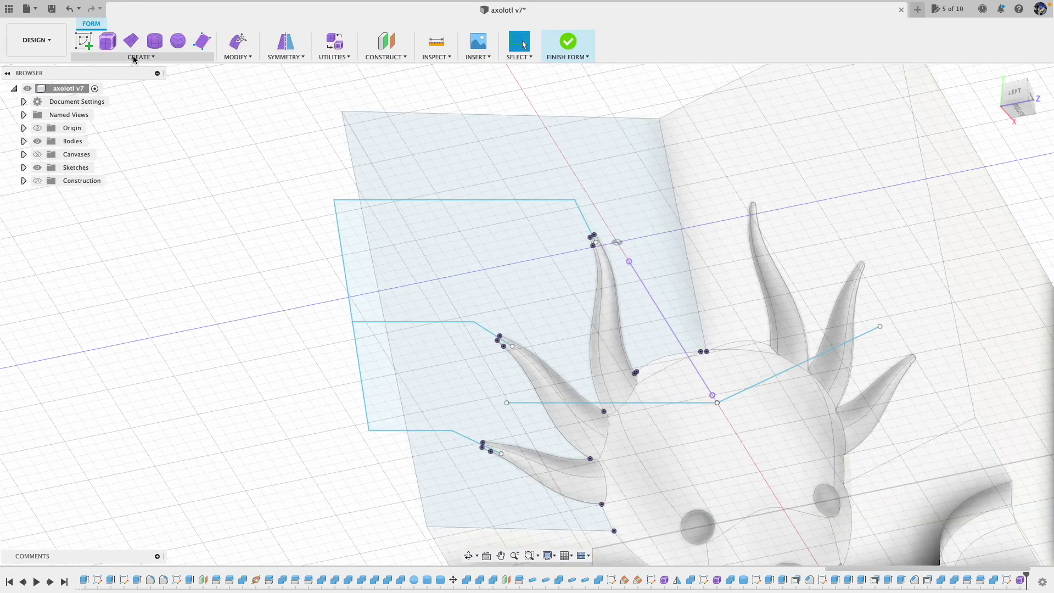
pyautogui.click(133, 57)
pyautogui.click(107, 151)
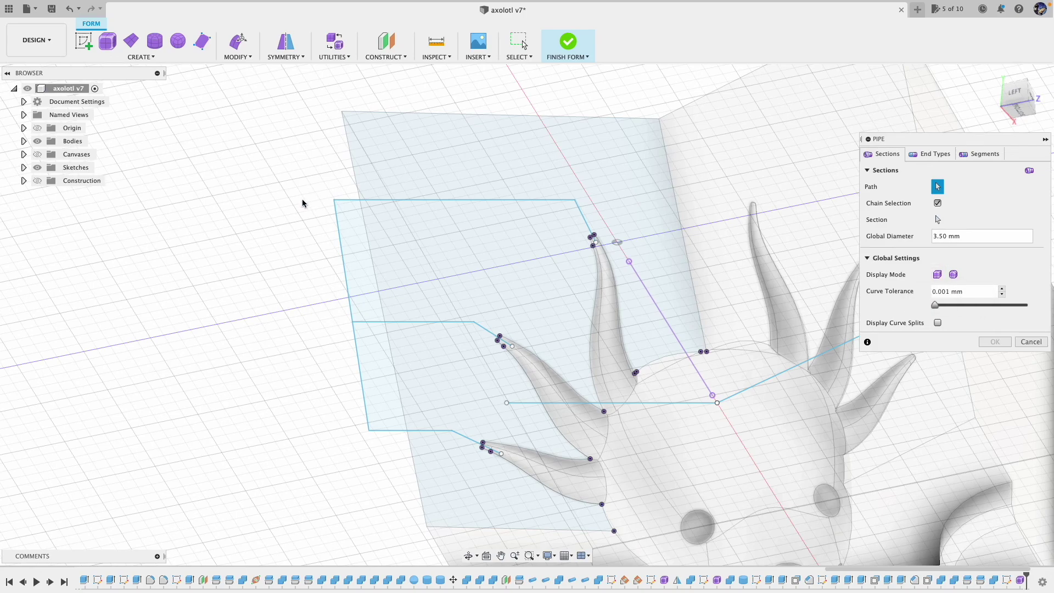
pyautogui.click(338, 228)
pyautogui.click(376, 322)
# Set the vent pipe's global diameter to 0.5 mm with square ends, create it and finish the form.
pyautogui.moveTo(961, 237); pyautogui.dragTo(923, 241)
pyautogui.write('1mm')
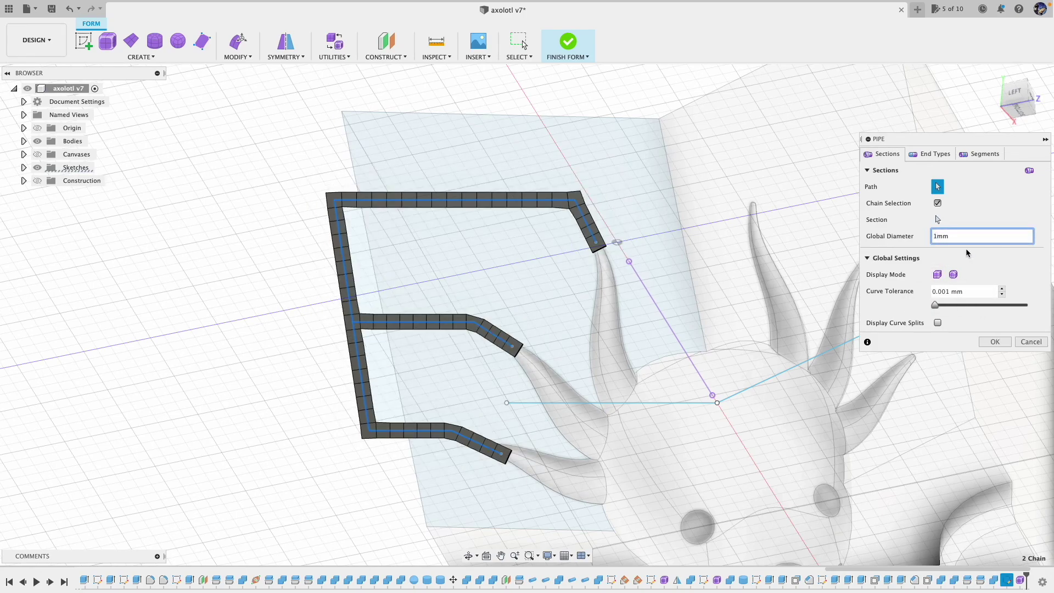
pyautogui.press('BackSpace')
pyautogui.press('BackSpace')
pyautogui.press('BackSpace')
pyautogui.write('.5mm4')
pyautogui.press('BackSpace')
pyautogui.write('5')
pyautogui.click(935, 154)
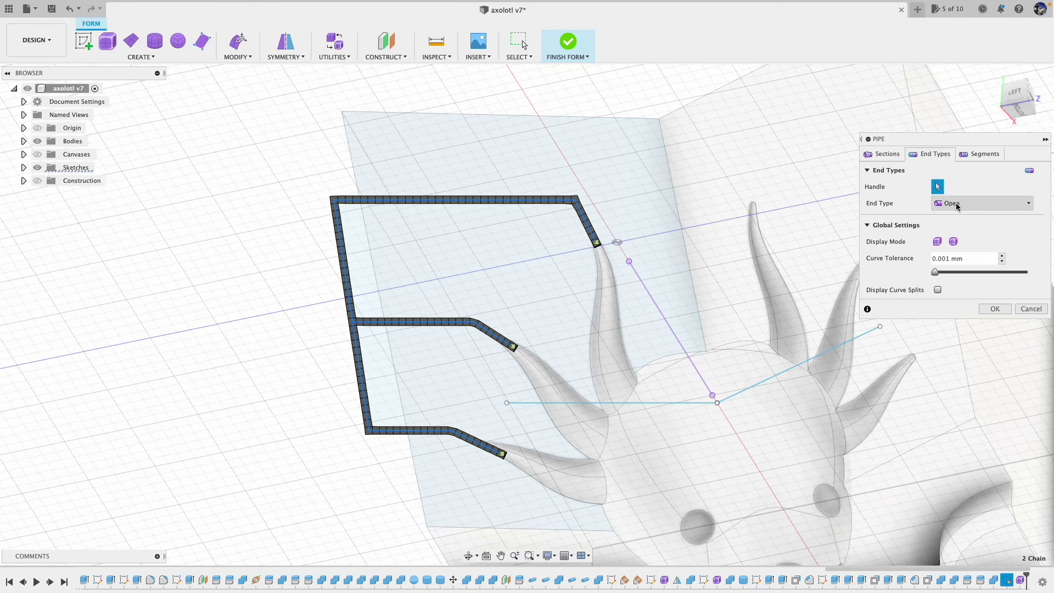
pyautogui.click(986, 156)
pyautogui.click(995, 324)
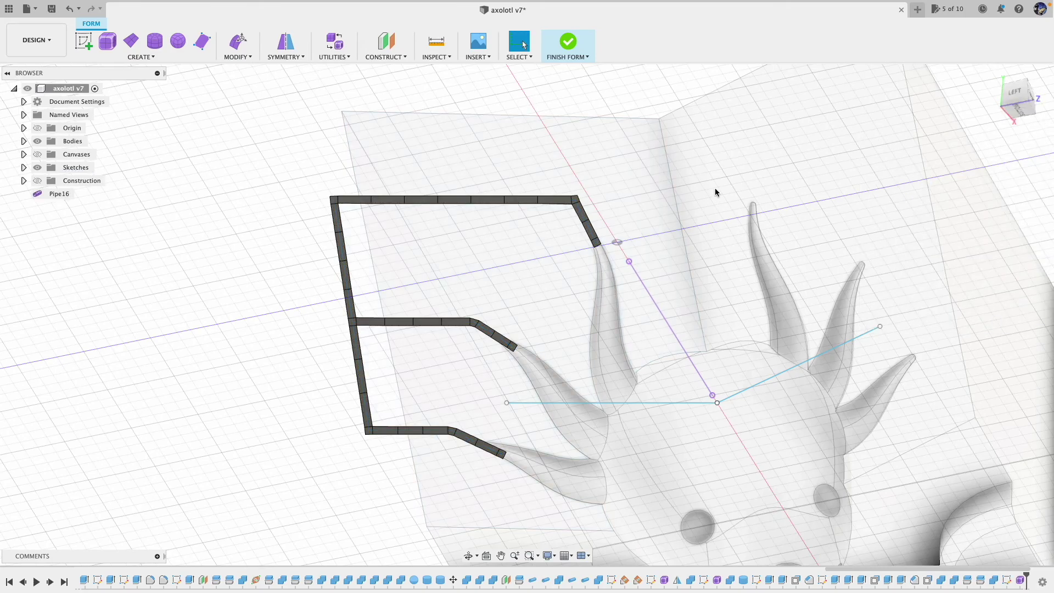
pyautogui.click(567, 43)
# Sketch bent vent lines on mold top's opposite angled face from the two upper gill tips, running the middle one about 8.5 mm horizontally outward.
pyautogui.click(84, 41)
pyautogui.click(670, 230)
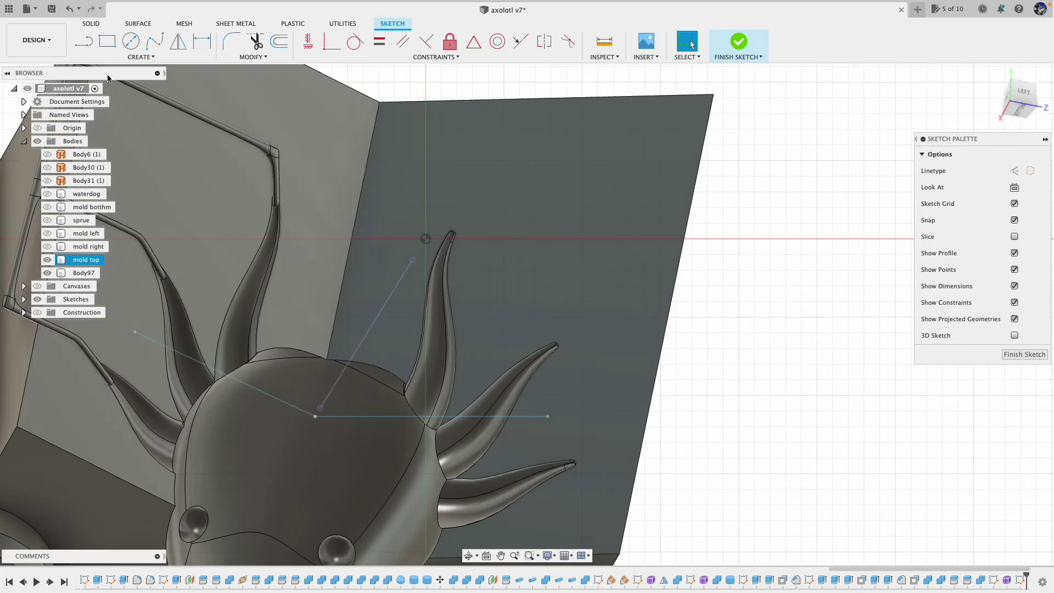
pyautogui.scroll(3, 437, 263)
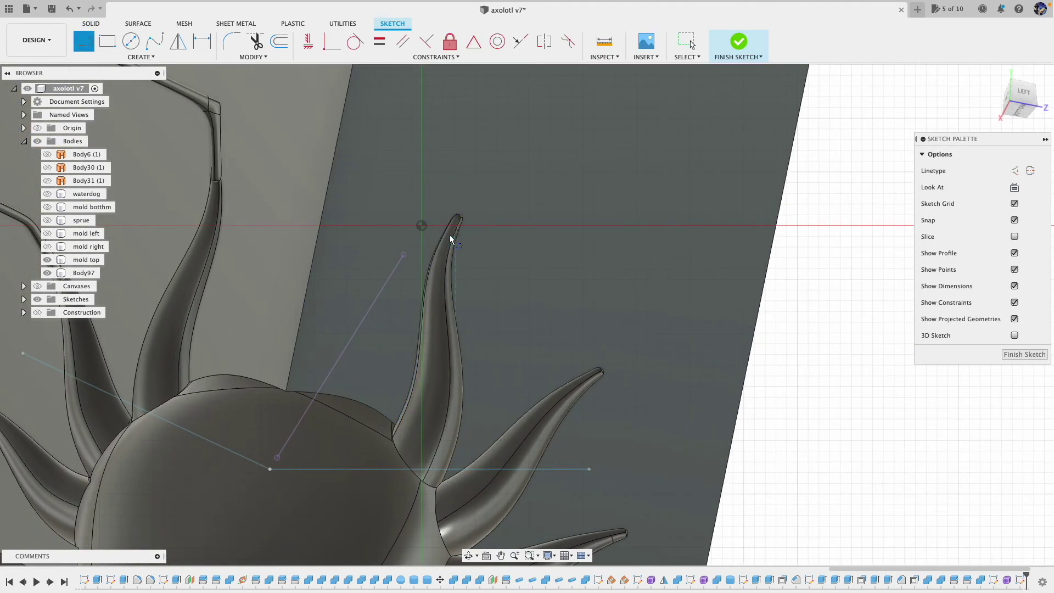
pyautogui.click(485, 161)
pyautogui.press('Escape')
pyautogui.press('l')
pyautogui.click(579, 383)
pyautogui.click(647, 343)
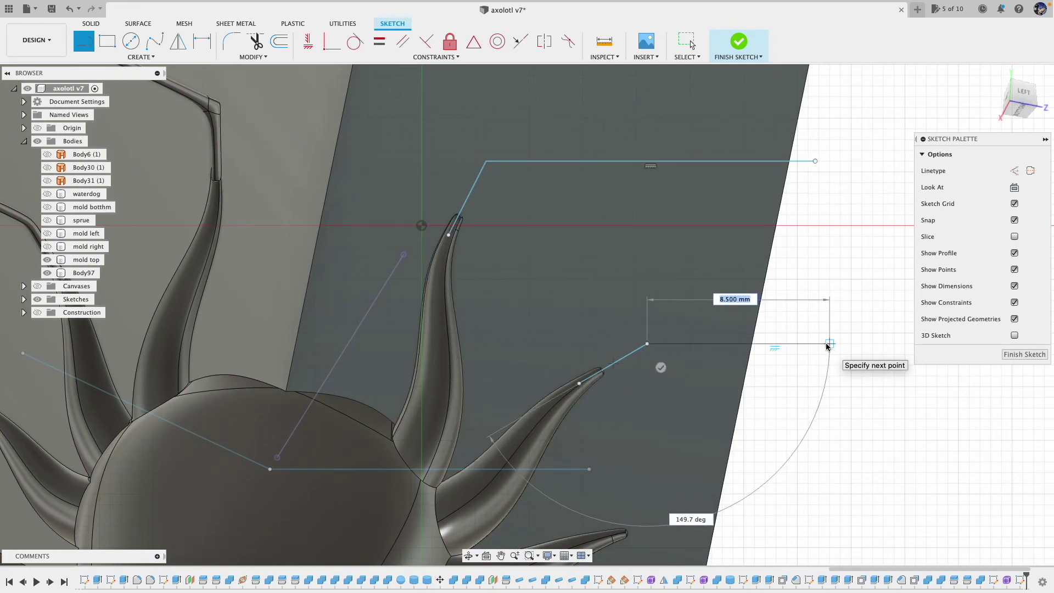
# Add the lowest gill's vent line with a horizontal run of about 7 mm and join all three vents with a vertical line.
pyautogui.click(668, 515)
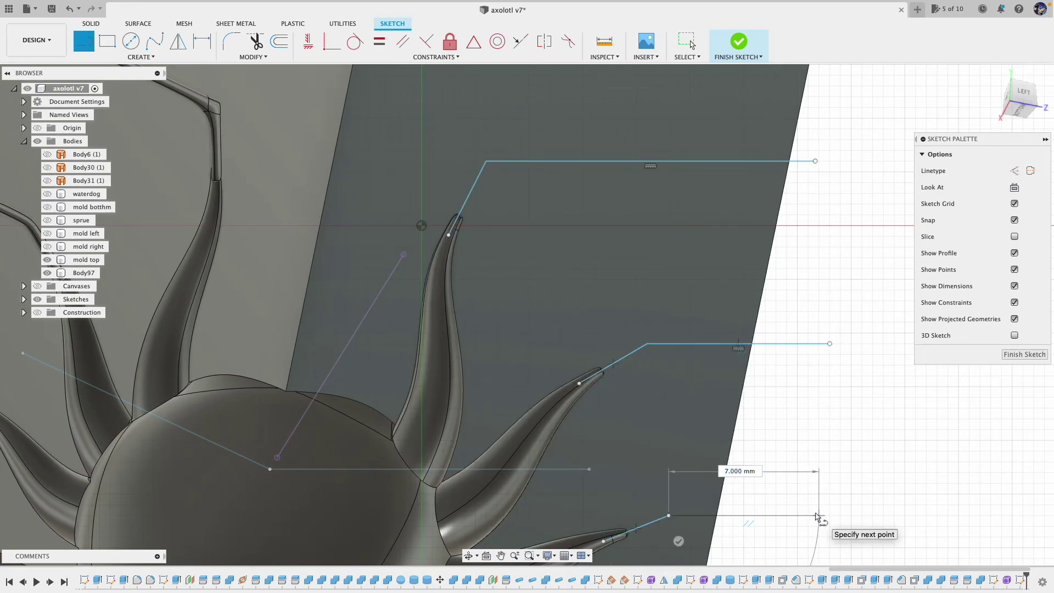
pyautogui.click(817, 517)
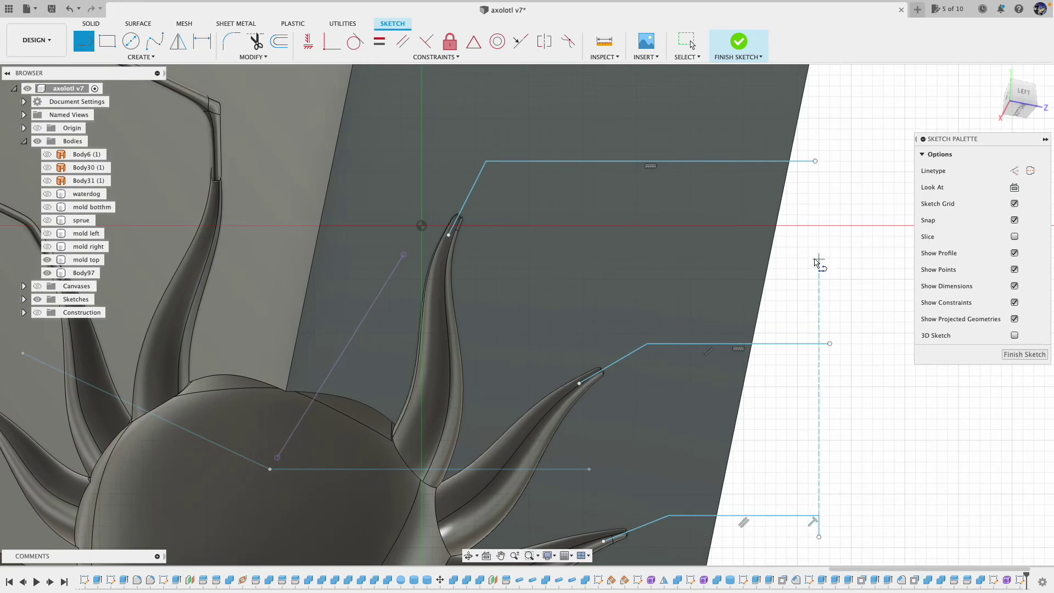
pyautogui.click(824, 161)
pyautogui.press('Escape')
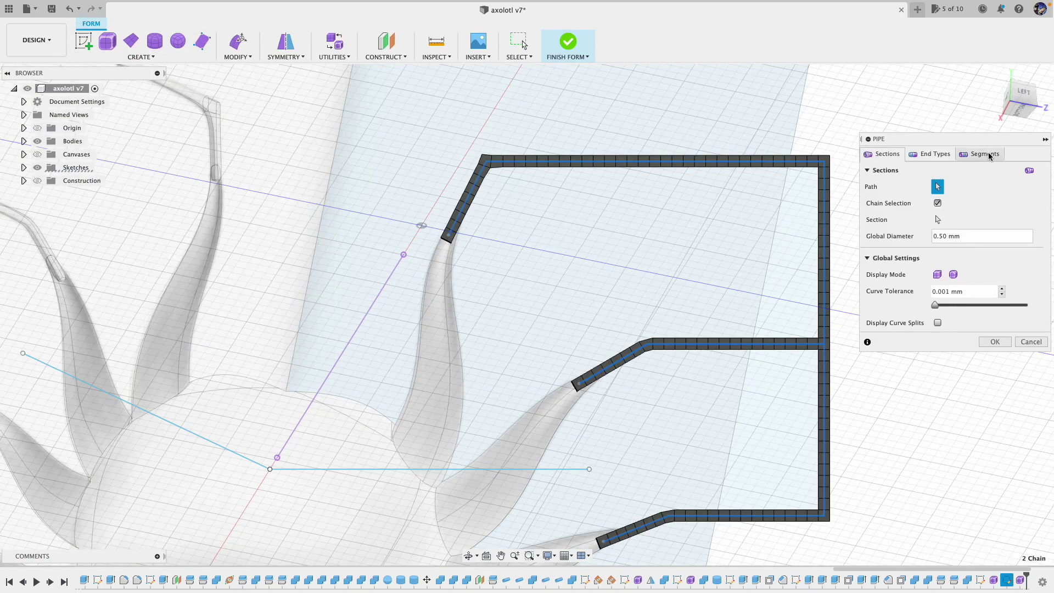
# Create a Form pipe with square ends along the second set of vent lines and finish the form.
pyautogui.click(990, 156)
pyautogui.click(936, 153)
pyautogui.click(956, 204)
pyautogui.click(949, 217)
pyautogui.click(985, 303)
pyautogui.scroll(-5, 866, 214)
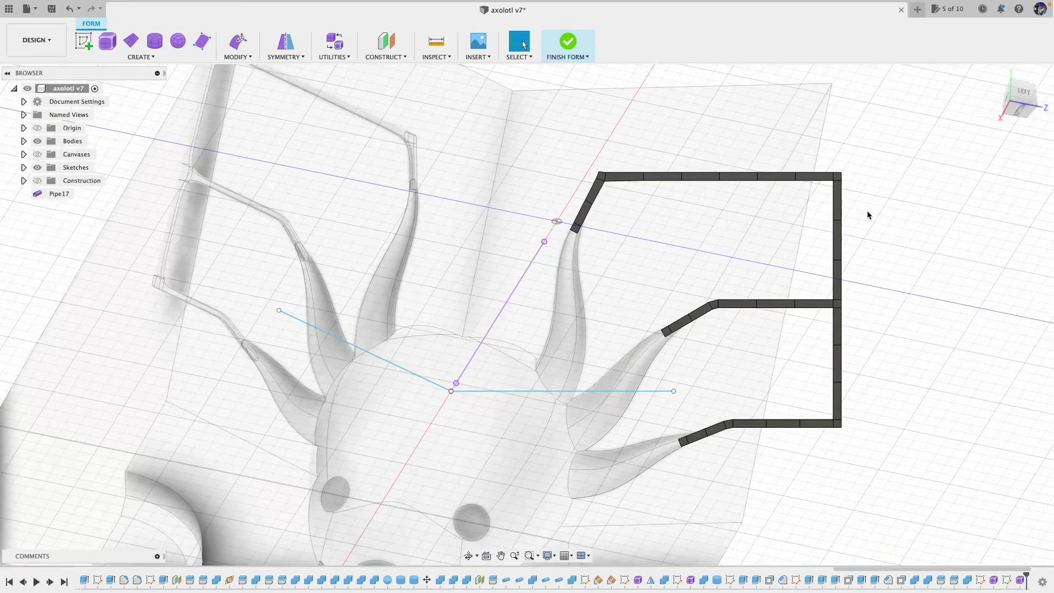
pyautogui.click(568, 41)
# Cut both vent pipe bodies out of mold top with Combine, without keeping the tools, and inspect the vent channels.
pyautogui.click(305, 45)
pyautogui.click(567, 119)
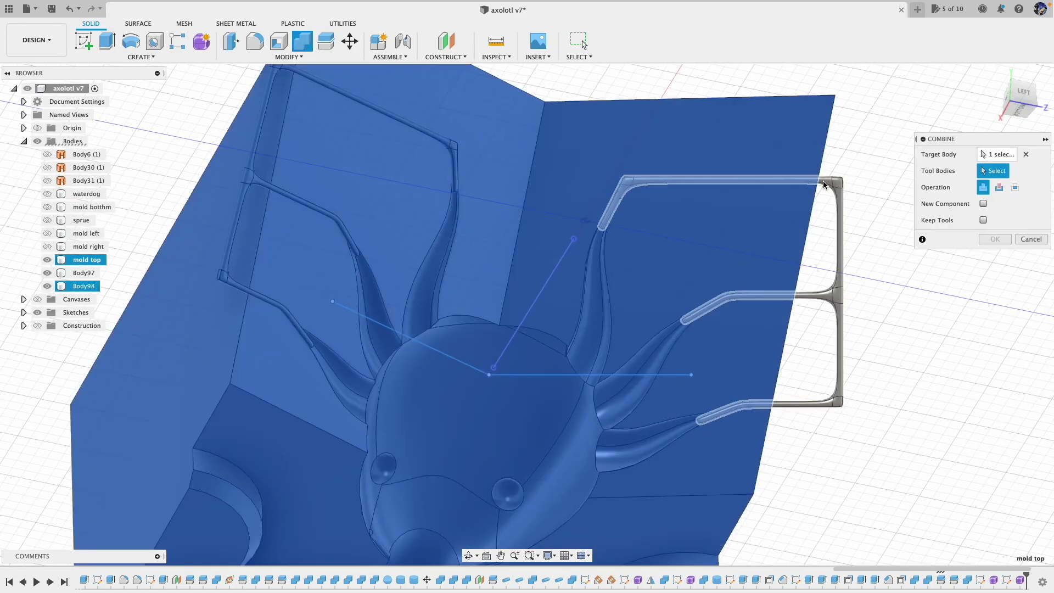
pyautogui.click(1000, 187)
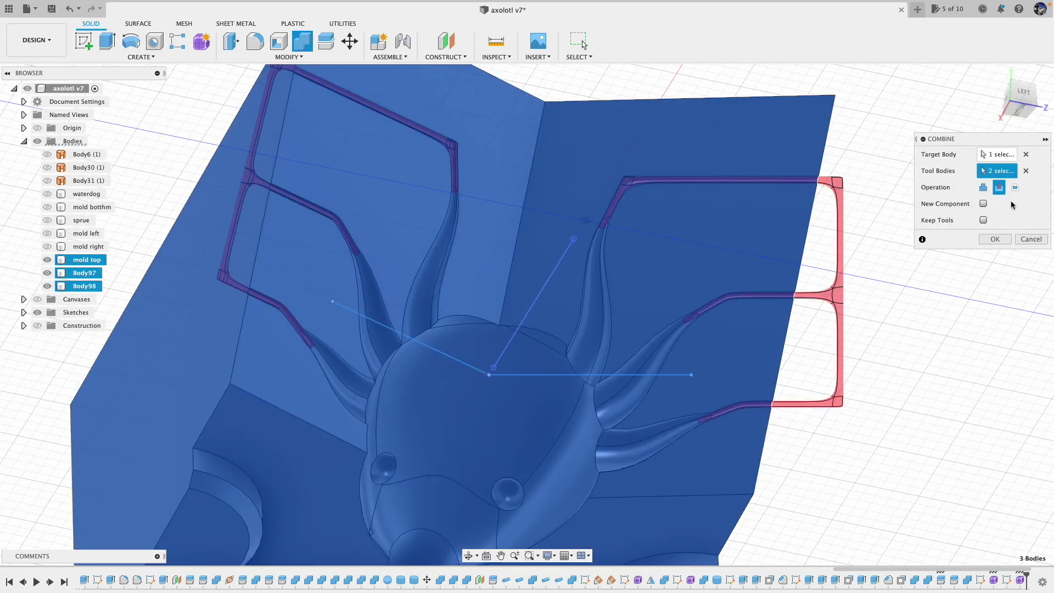
pyautogui.click(995, 240)
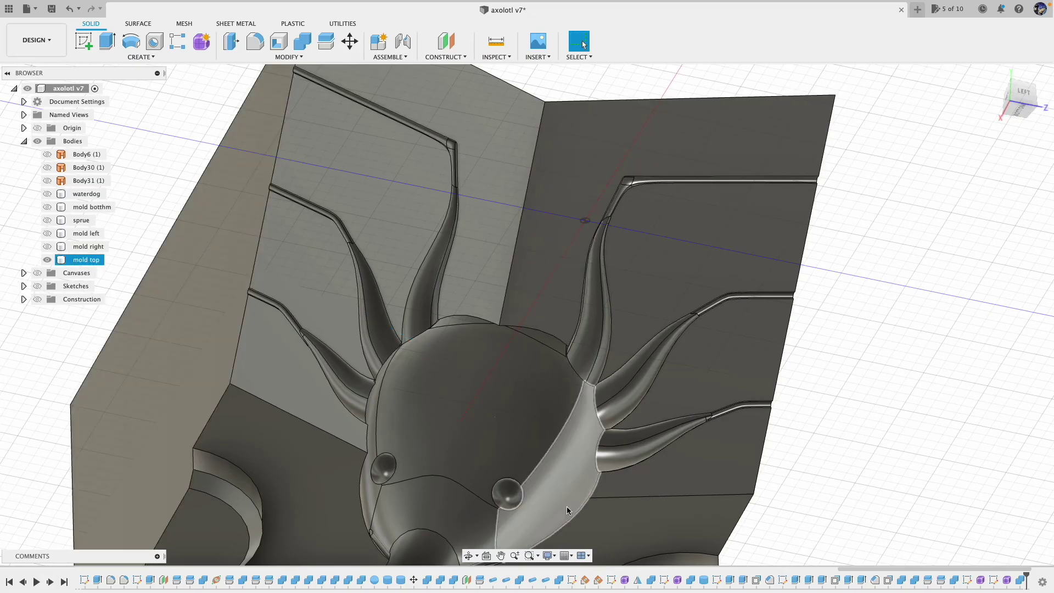
pyautogui.keyDown('shift'); pyautogui.moveTo(476, 527); pyautogui.dragTo(690, 354, button='middle'); pyautogui.keyUp('shift')
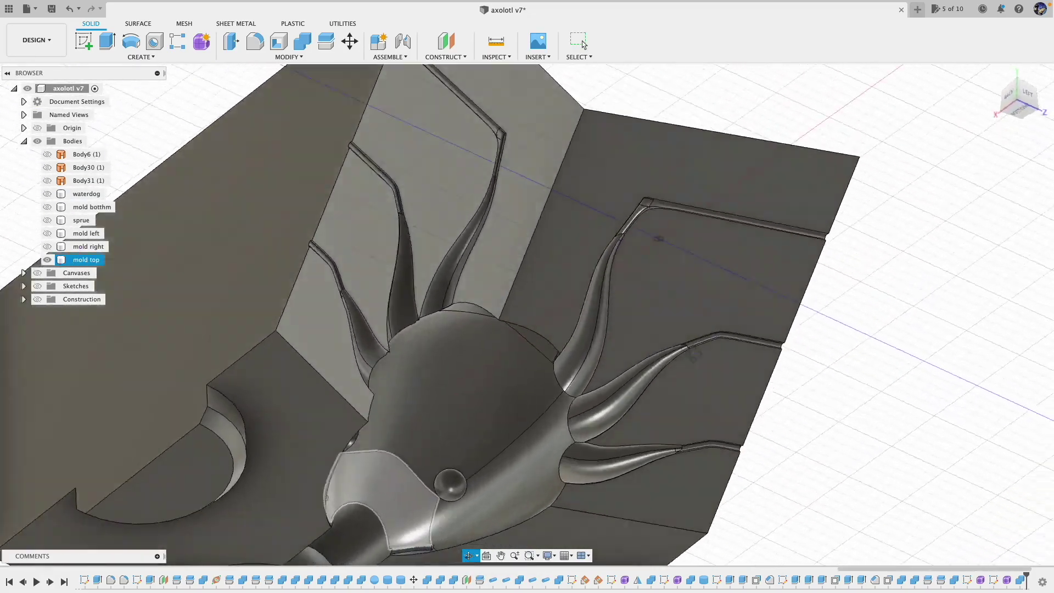
# Create a section analysis of the assembled mold from the end face with the round opening, at a Y distance of 21 mm.
pyautogui.keyDown('shift'); pyautogui.moveTo(582, 472); pyautogui.dragTo(604, 428, button='middle'); pyautogui.keyUp('shift')
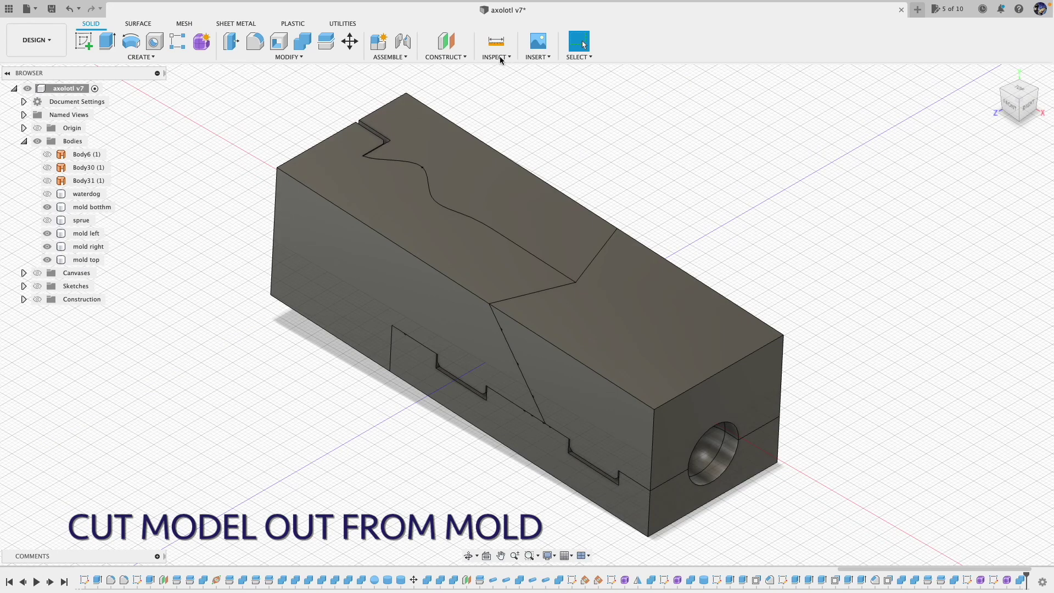
pyautogui.click(500, 57)
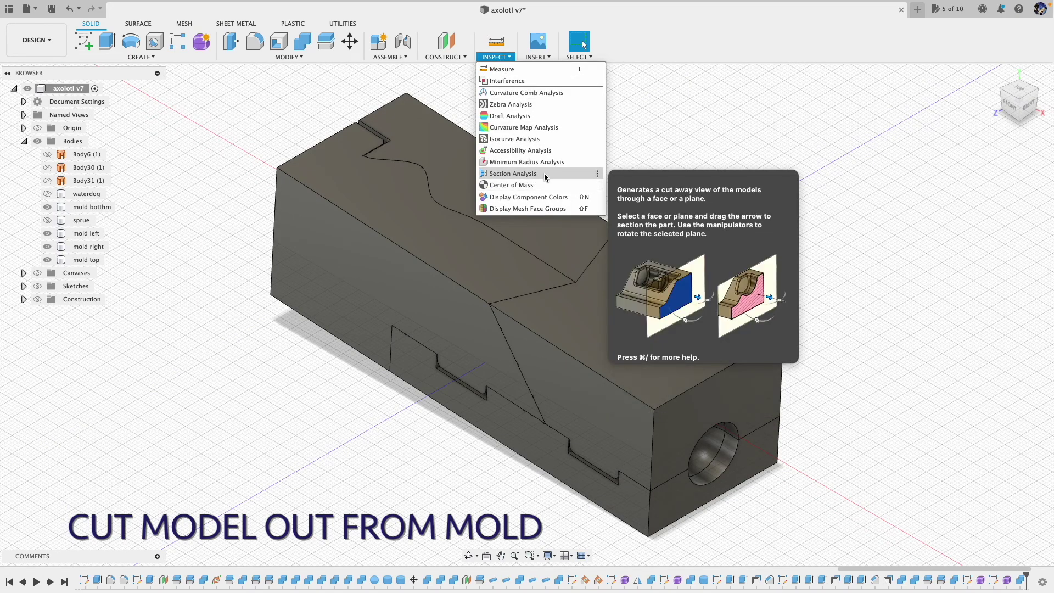
pyautogui.click(513, 173)
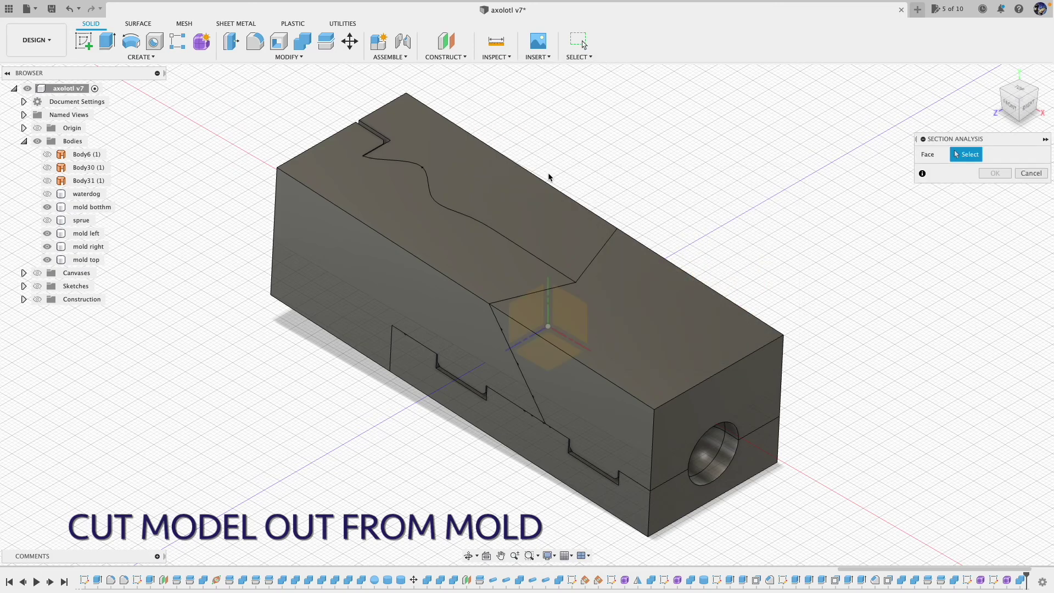
pyautogui.click(774, 373)
pyautogui.keyDown('shift'); pyautogui.moveTo(709, 390); pyautogui.dragTo(571, 384, button='middle'); pyautogui.keyUp('shift')
pyautogui.scroll(3, 571, 384)
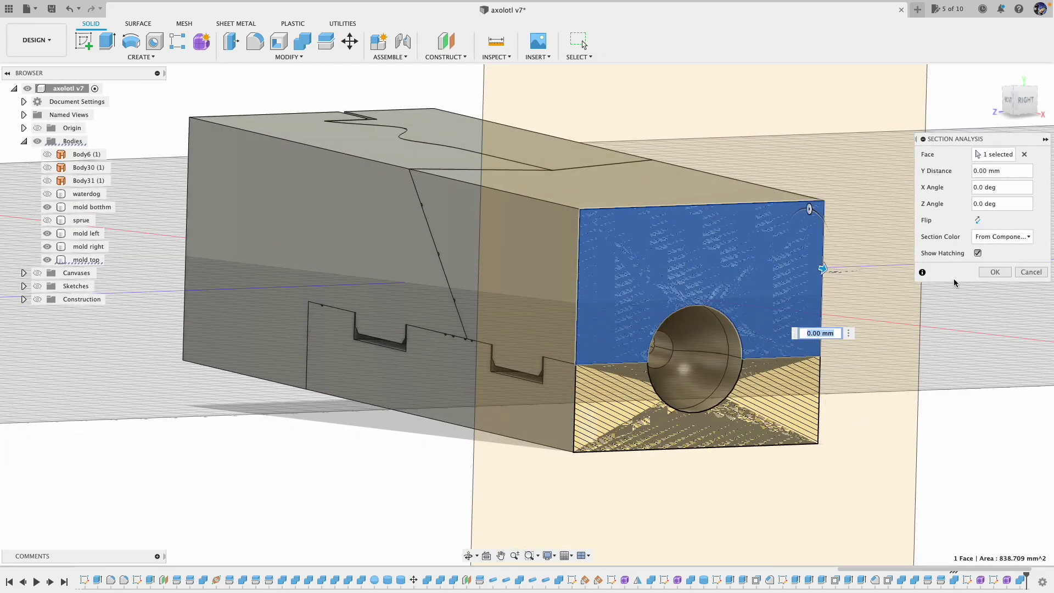
pyautogui.moveTo(824, 269); pyautogui.dragTo(883, 326)
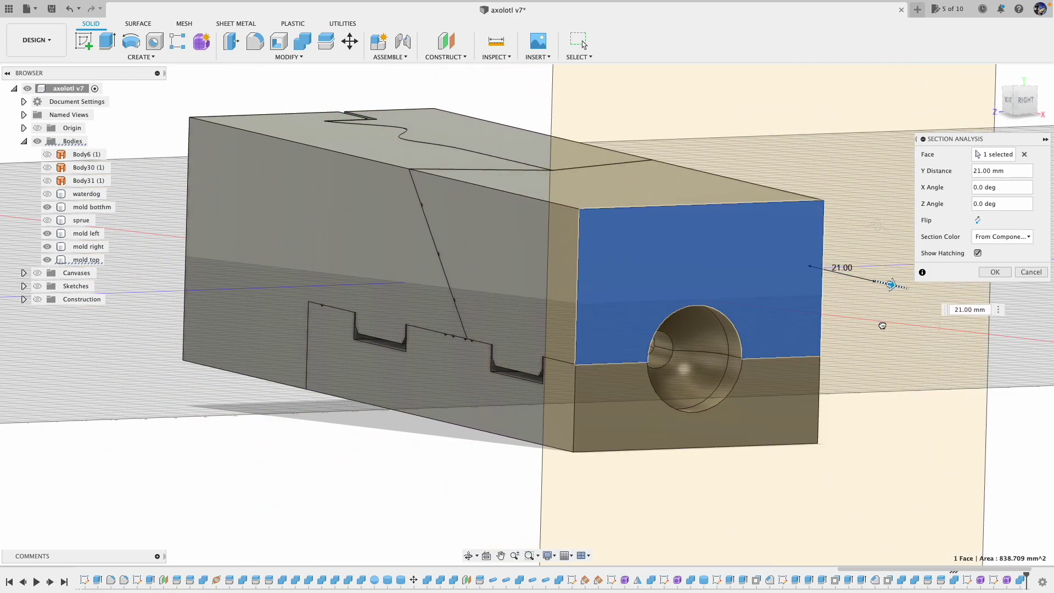
pyautogui.click(982, 272)
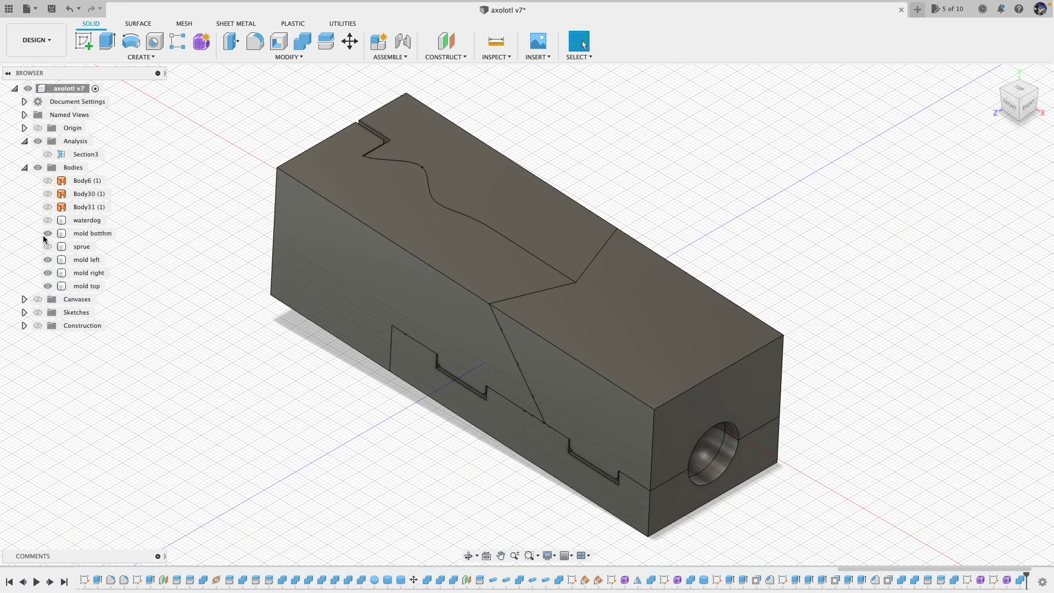
# Hide mold botthm, mold top and mold left, and inspect the cavity and gill recesses in mold right.
pyautogui.click(48, 233)
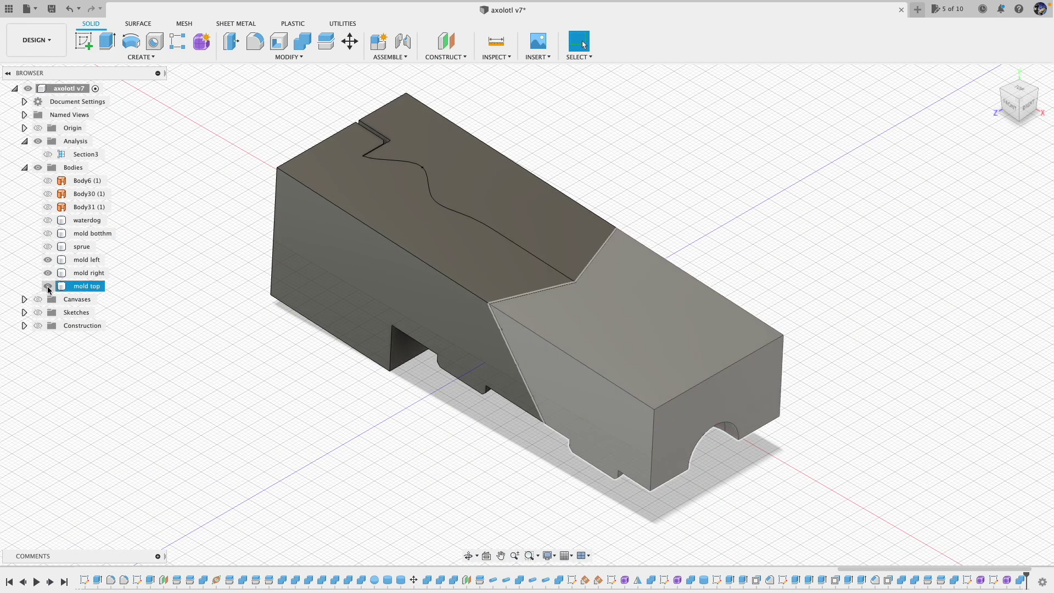
pyautogui.click(48, 287)
pyautogui.click(47, 260)
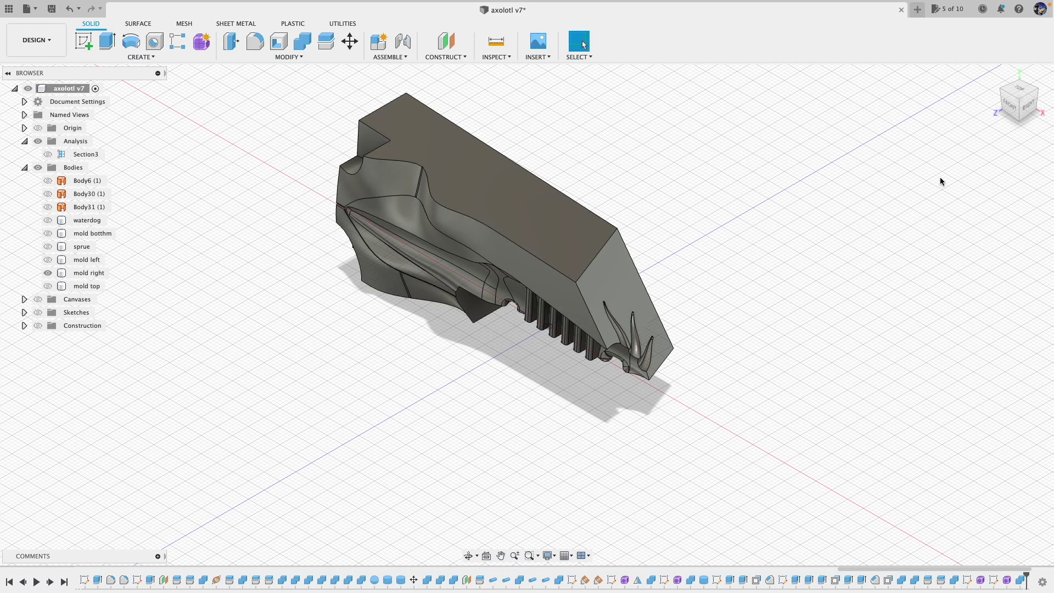
pyautogui.click(994, 76)
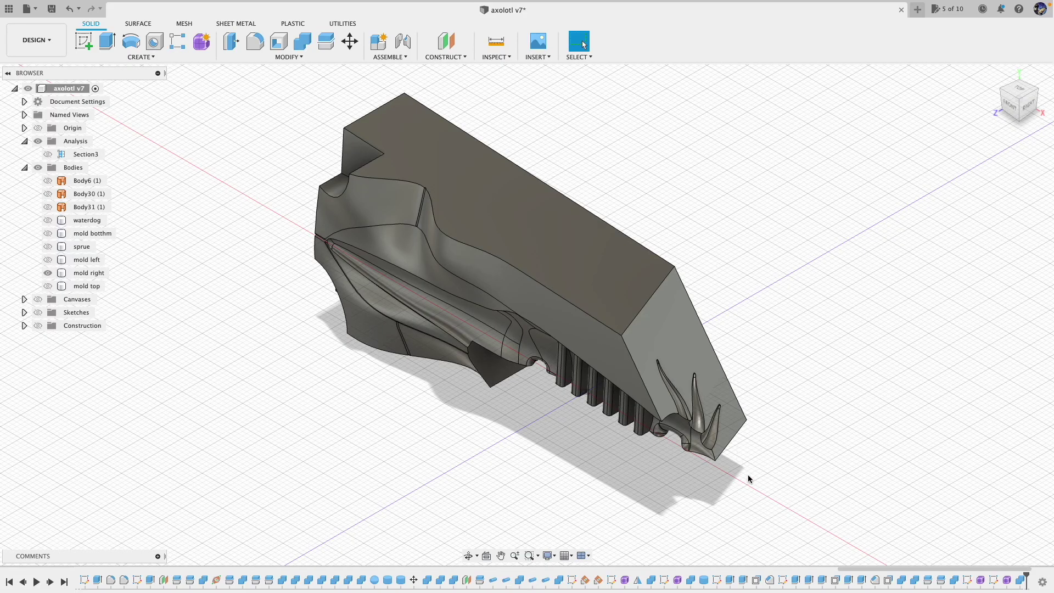
pyautogui.moveTo(750, 468); pyautogui.dragTo(815, 455)
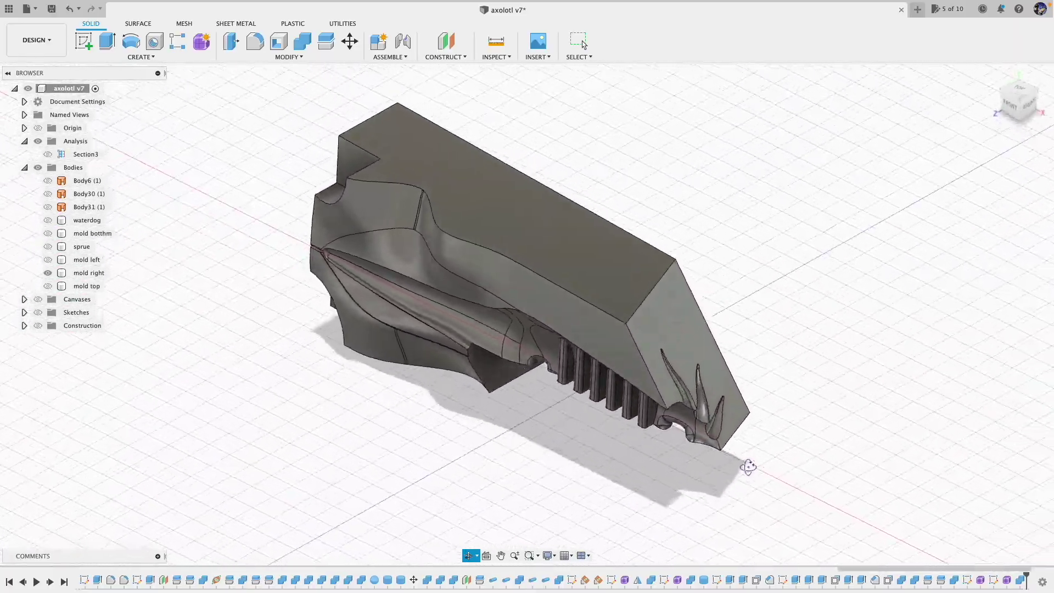